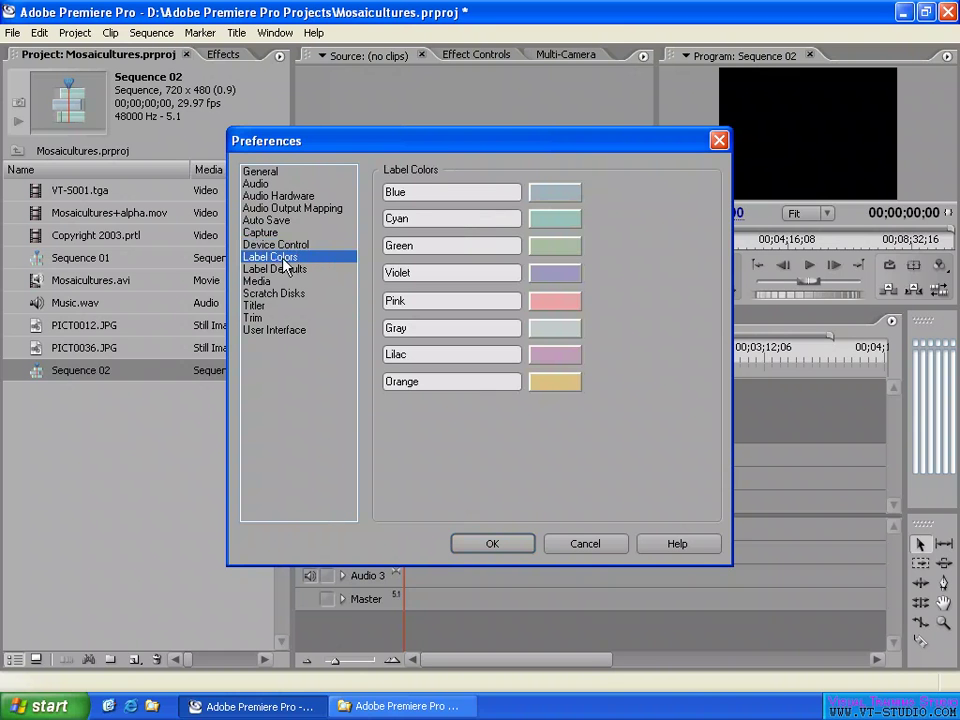
Step: Compare the label defaults for each media type with the list of available label colors
left_click(300, 269)
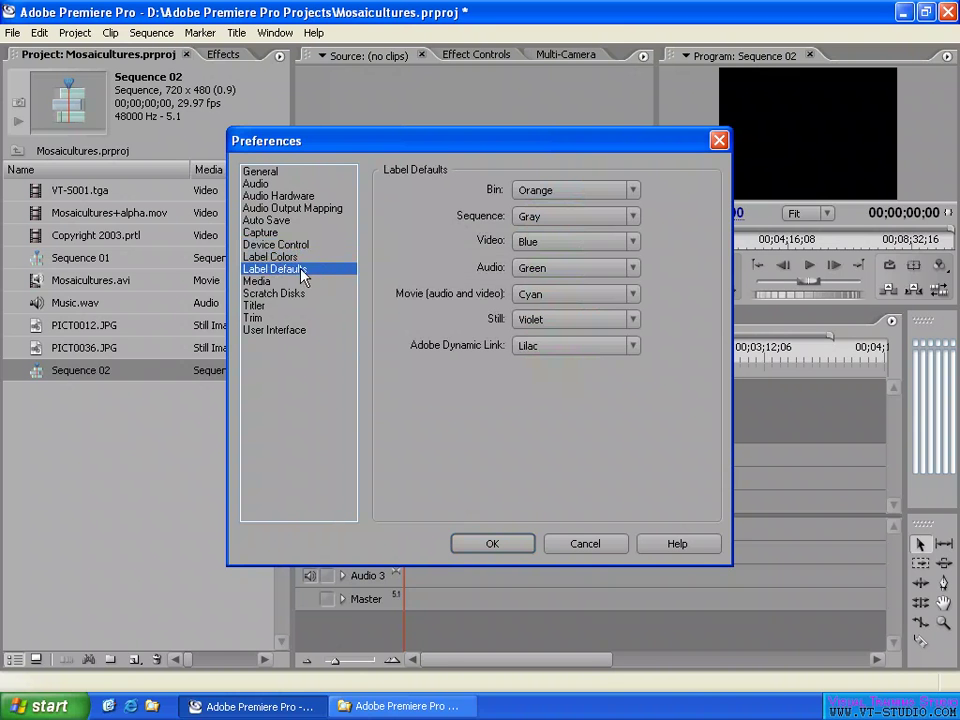
left_click(297, 258)
left_click(306, 269)
left_click(310, 258)
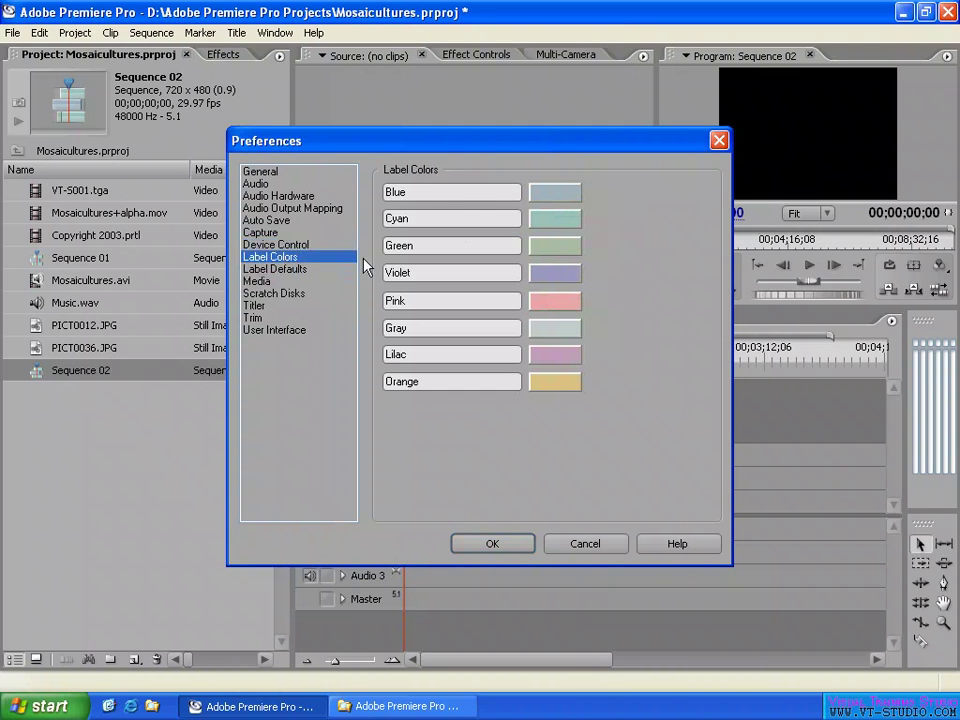
Step: Try renaming the Blue label color to BlueEEEE
double_click(458, 191)
left_click(418, 194)
left_click(422, 246)
type("EEEE")
double_click(437, 194)
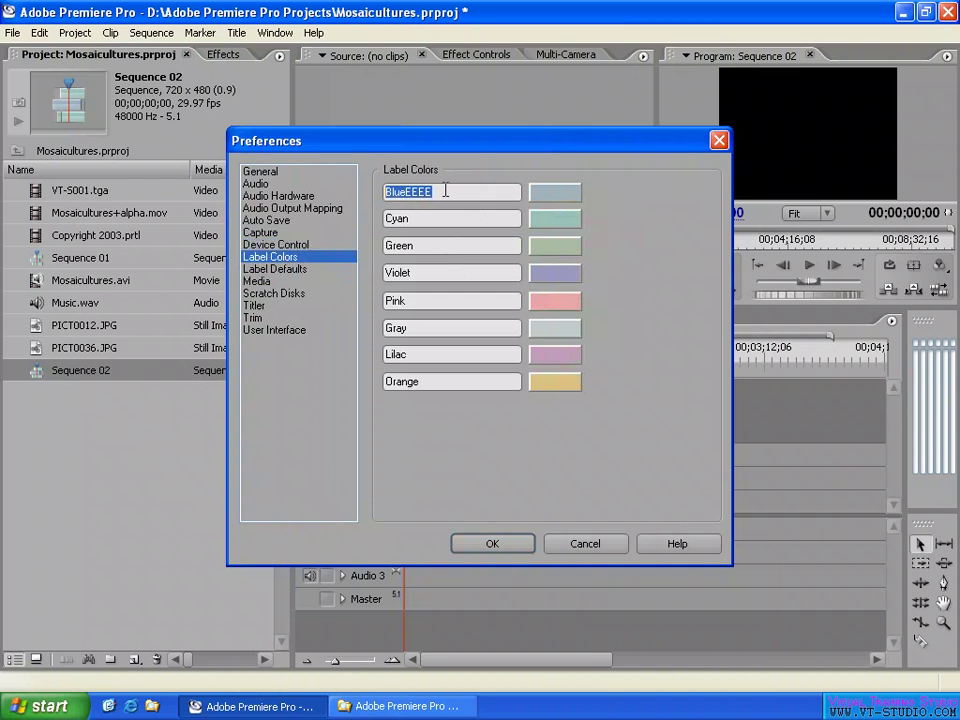
Step: Try changing the swatch of the BlueEEEE label to the bright green 00E313
left_click(554, 192)
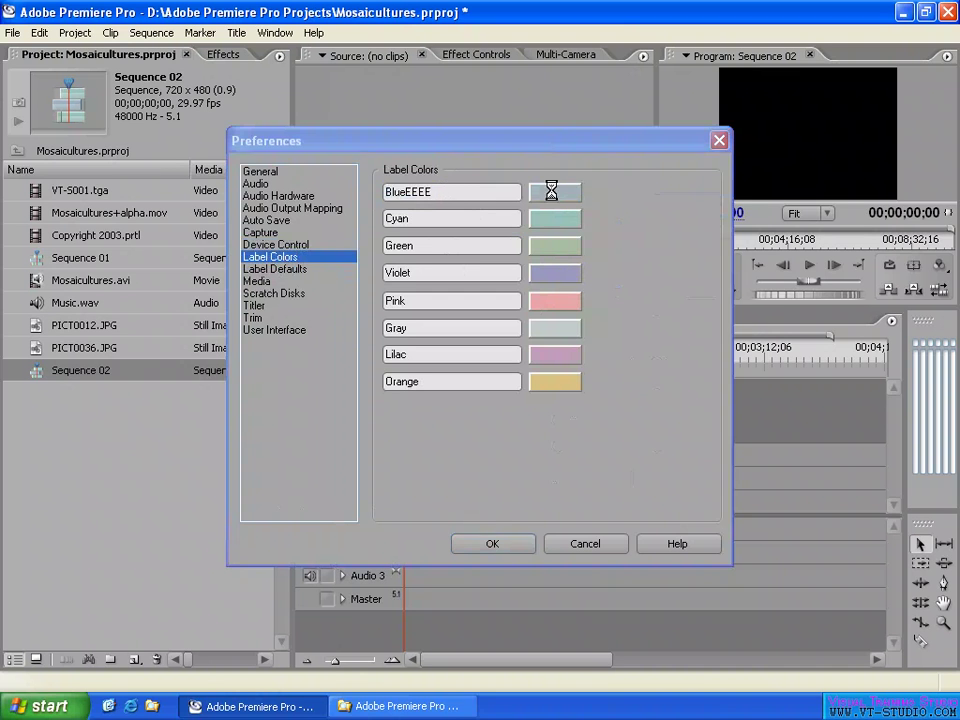
mouse_move(424, 456)
left_mouse_down()
mouse_move(429, 504)
mouse_move(477, 331)
mouse_move(521, 332)
mouse_move(521, 321)
left_mouse_up()
left_click(481, 477)
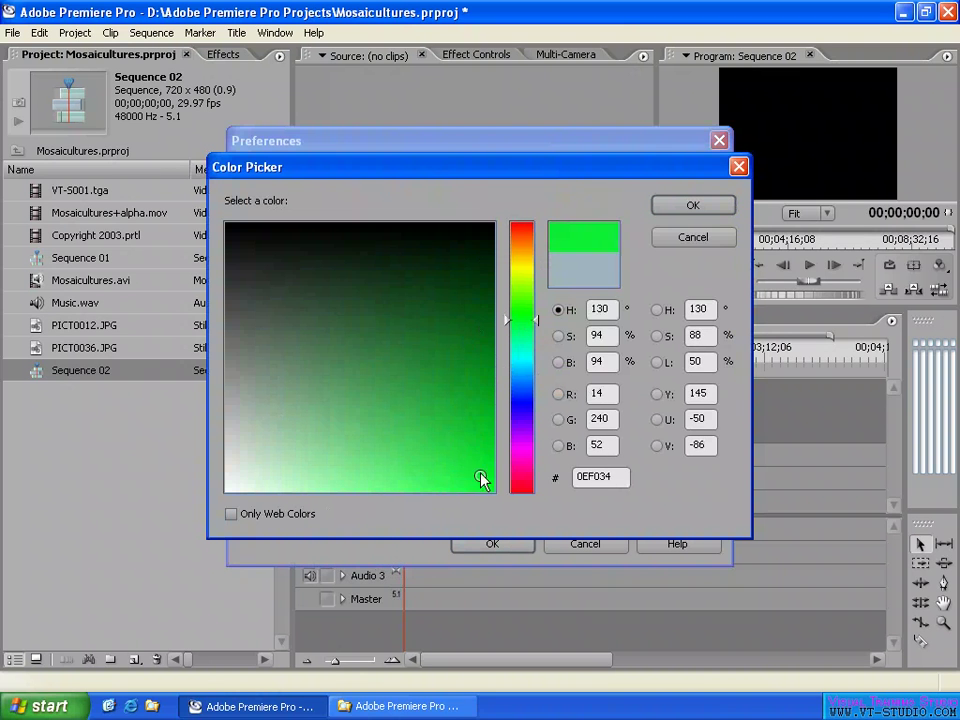
left_click_drag(616, 167, 711, 287)
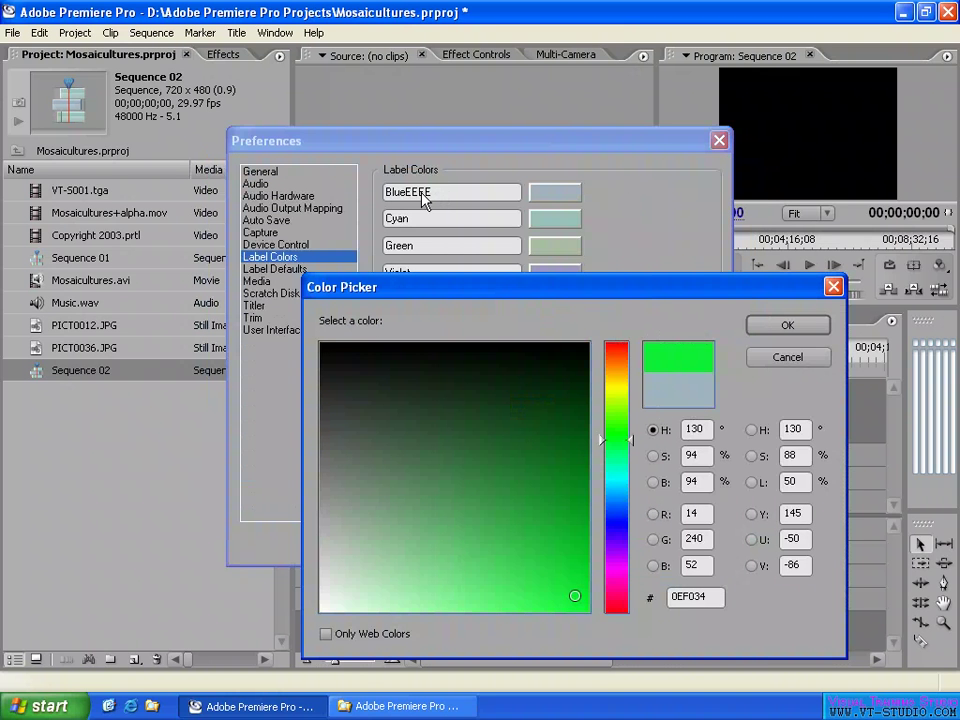
left_click(615, 436)
left_click_drag(575, 596, 590, 372)
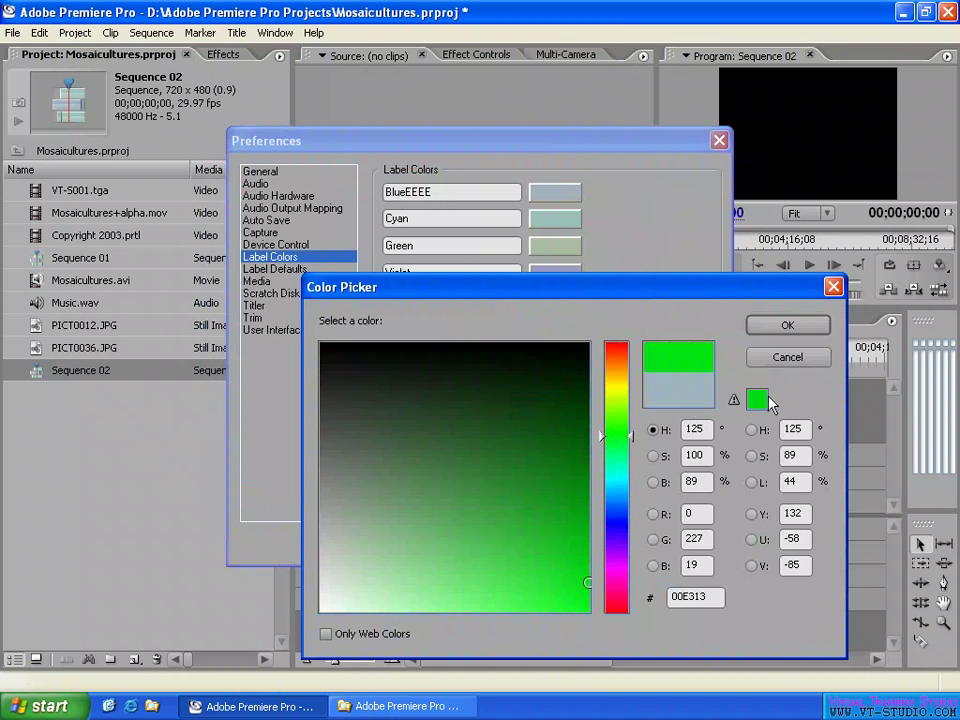
left_click(787, 325)
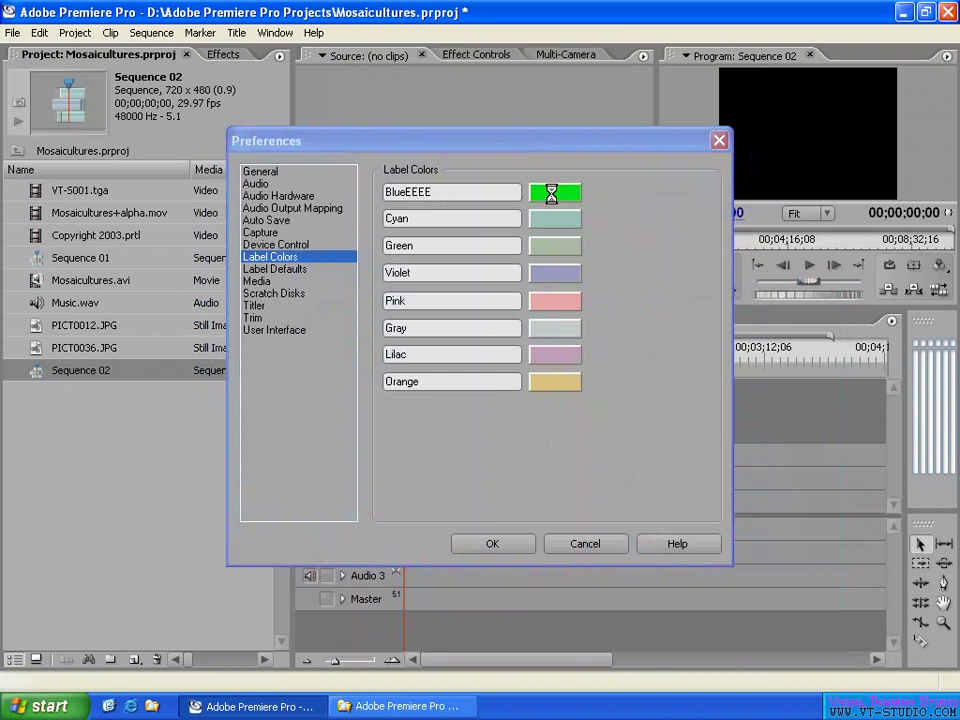
left_click(553, 193)
left_click(692, 205)
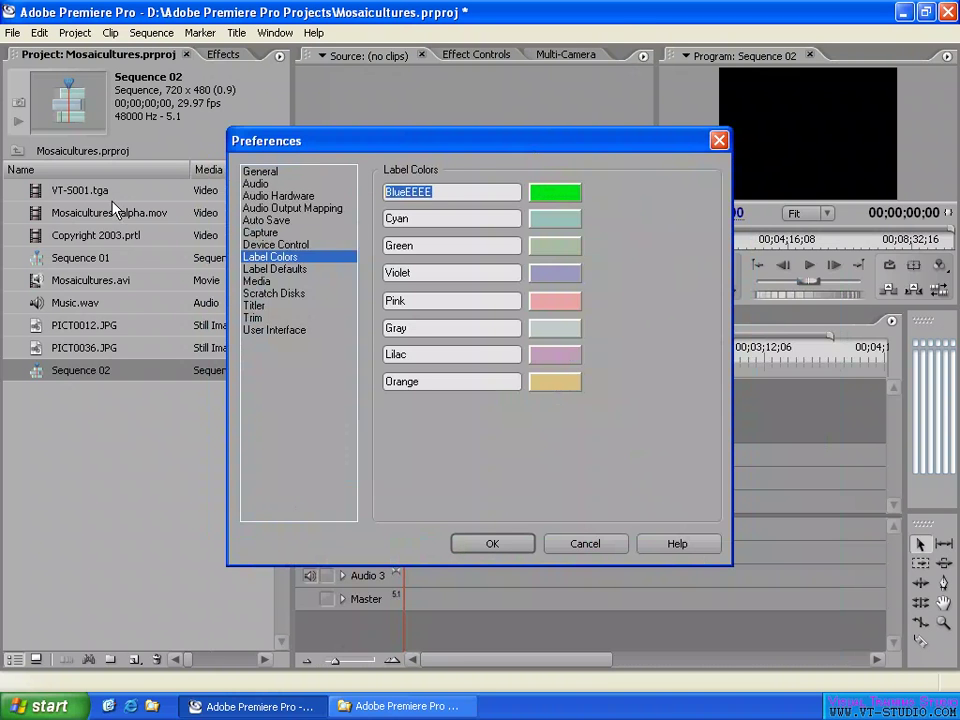
Step: Try renaming the bright green label color to Light Green
type("light Gree")
key("Tab")
key("Tab")
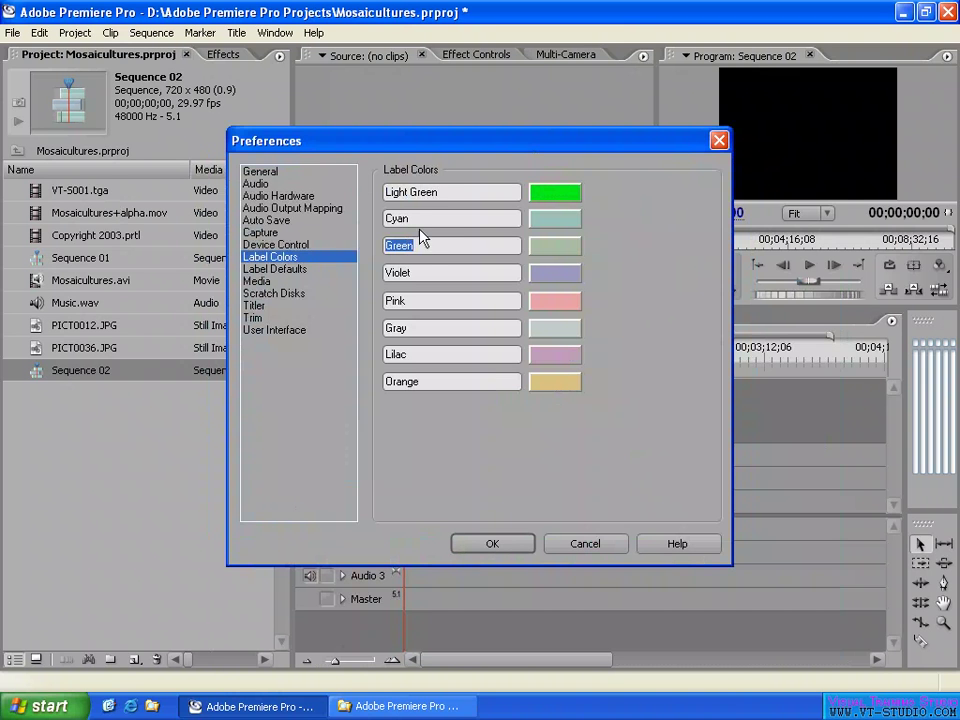
left_click(548, 255)
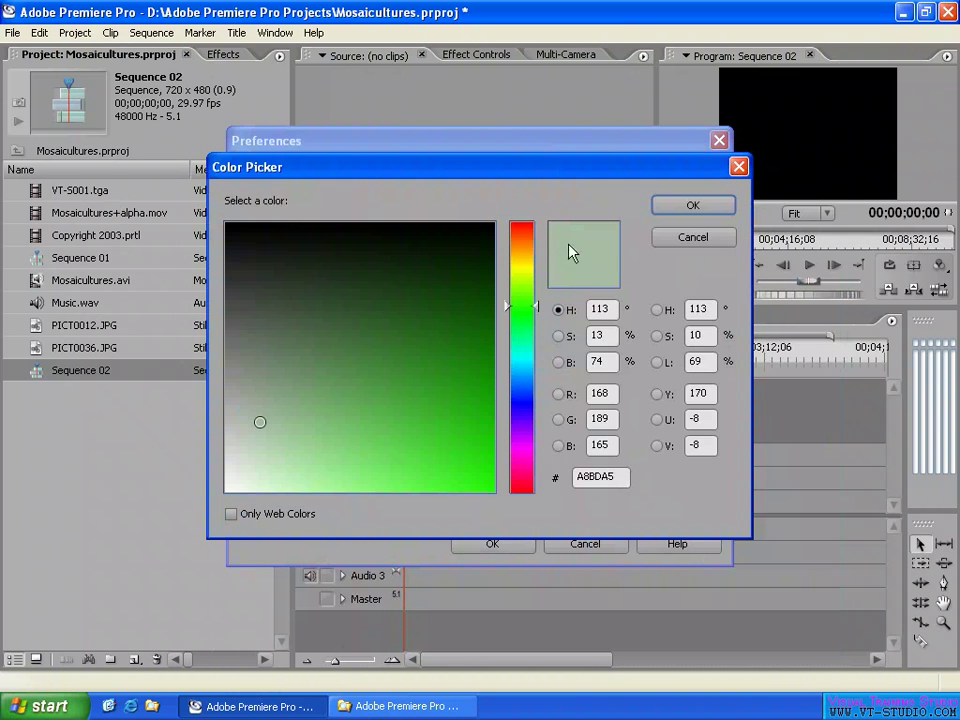
left_click(683, 238)
left_click(465, 195)
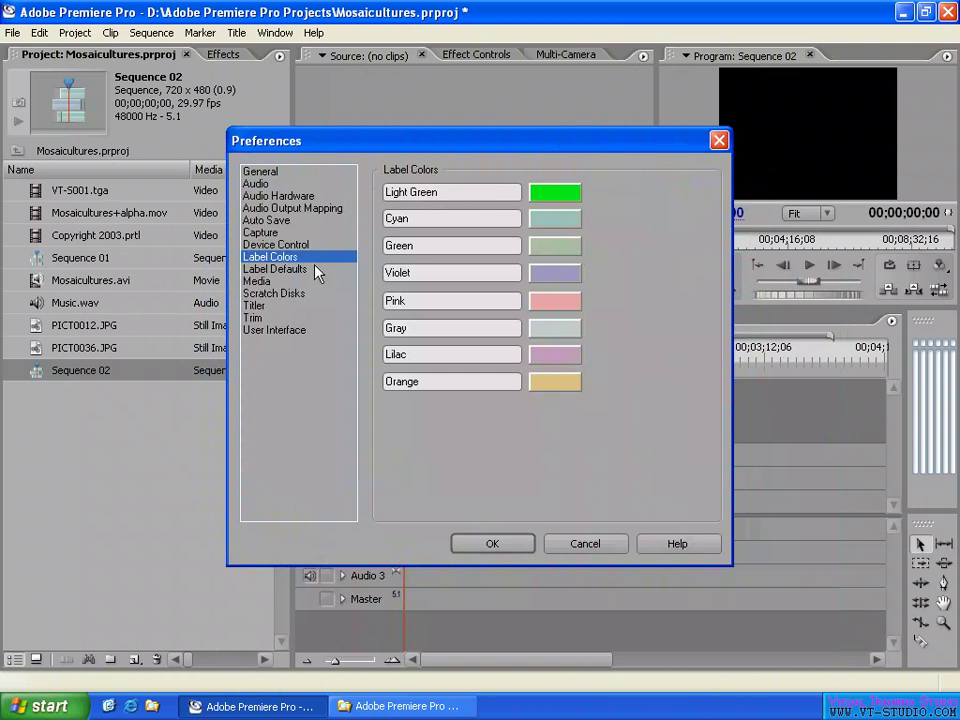
Step: Review which label each media type uses against the project list, and discard the preference changes
left_click(279, 269)
left_click(280, 257)
left_click(288, 270)
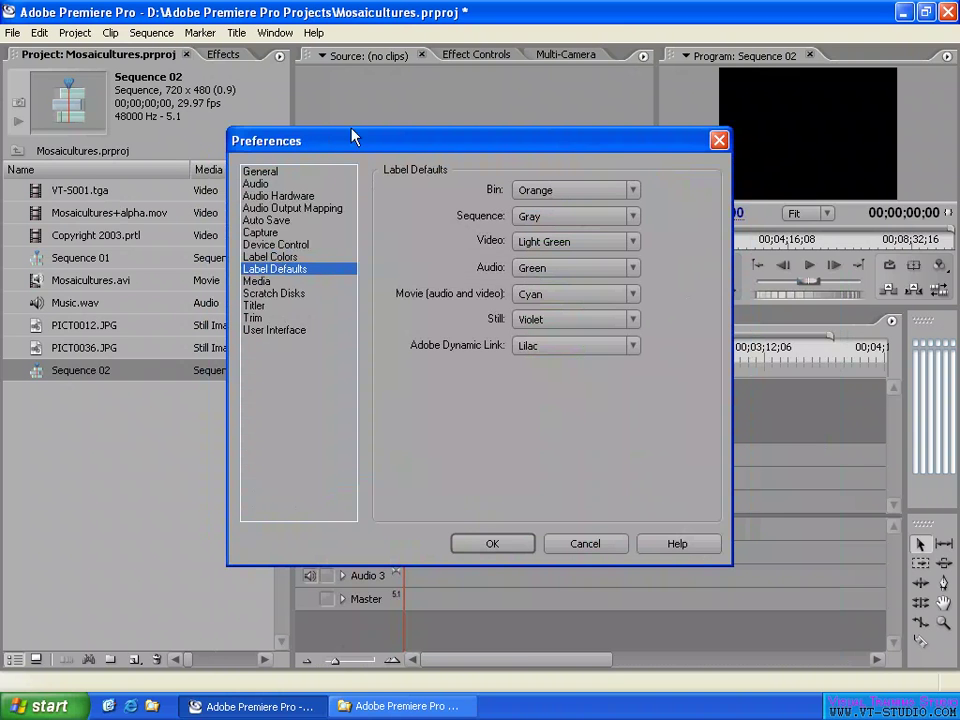
left_click_drag(480, 140, 618, 139)
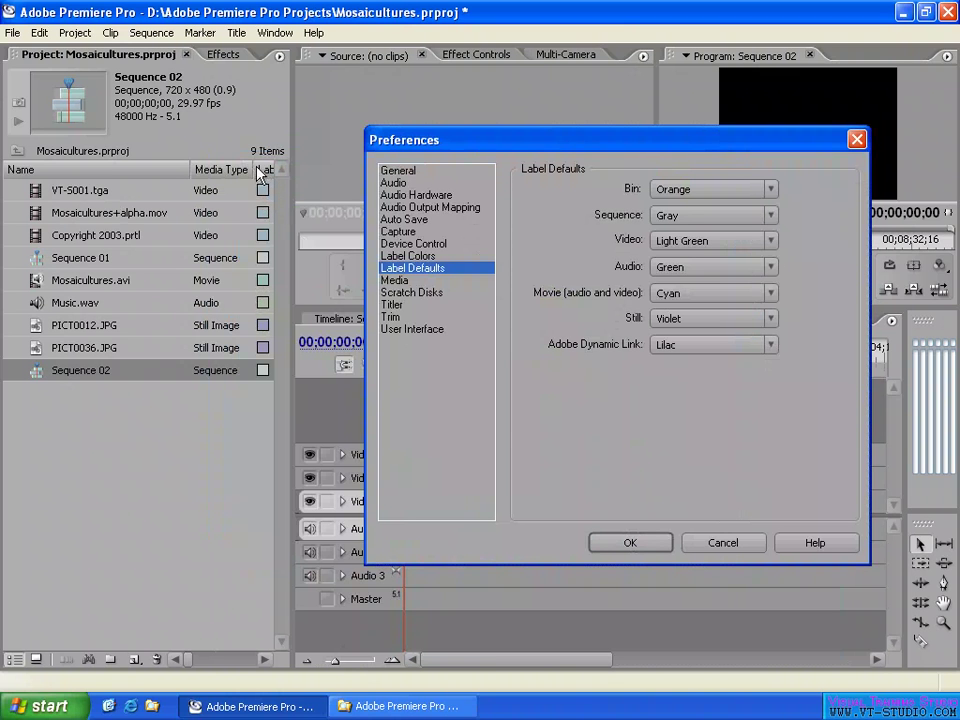
left_click(724, 543)
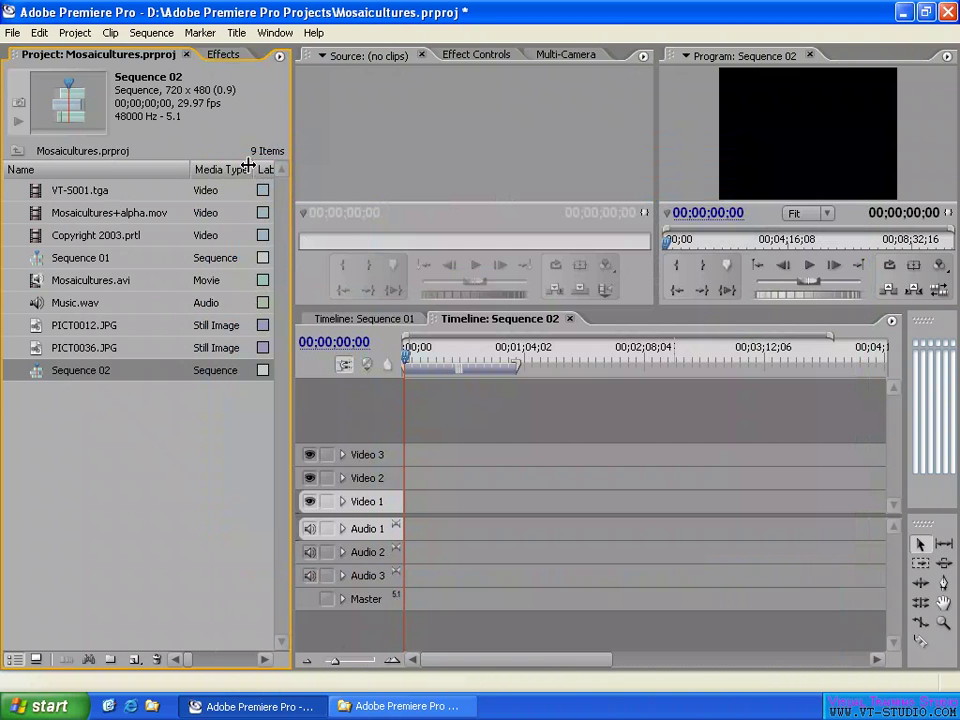
Step: Place the Label column directly after Name in the project list, and display the Sequence 01 timeline
mouse_move(251, 169)
left_mouse_down()
mouse_move(227, 169)
mouse_move(236, 169)
left_mouse_up()
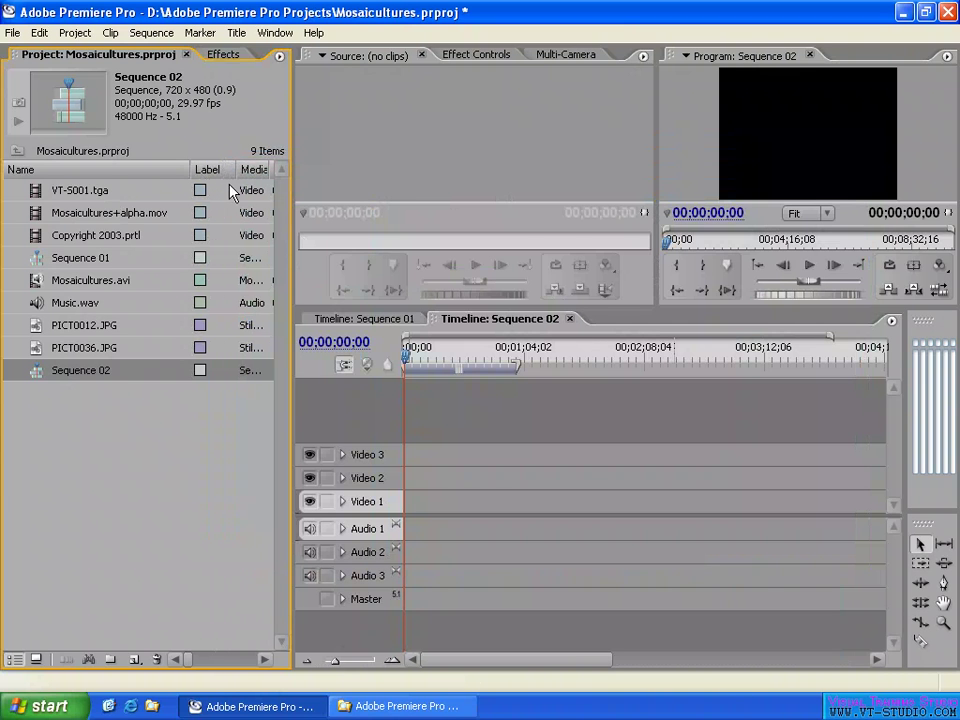
left_click(360, 321)
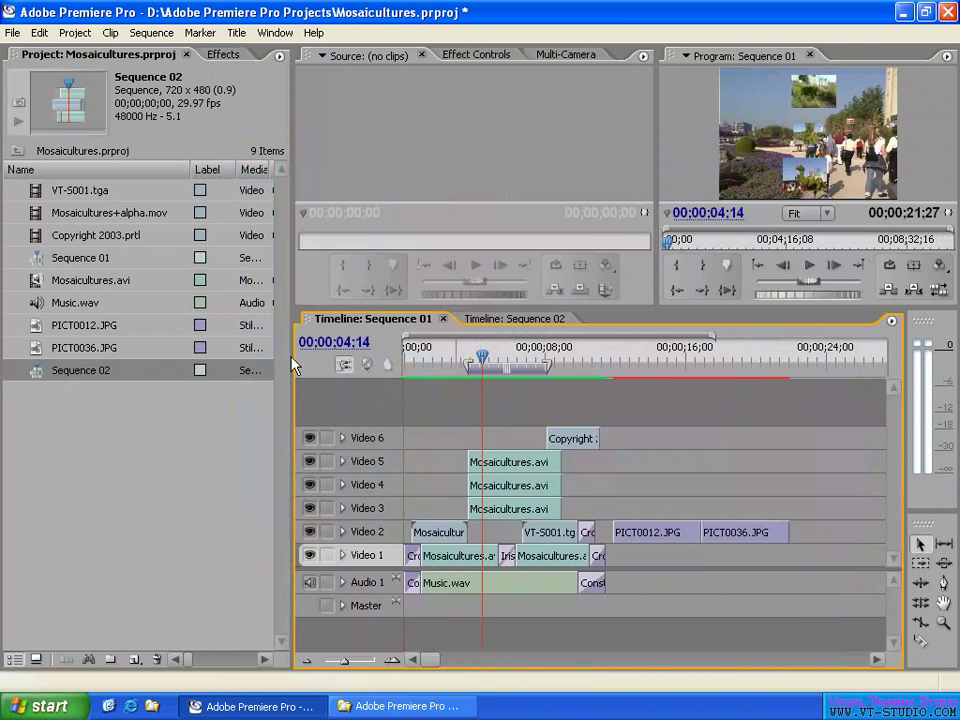
Step: Examine how the label colors mark the title, movie and still image clips on Sequence 01's video tracks
left_click(508, 370)
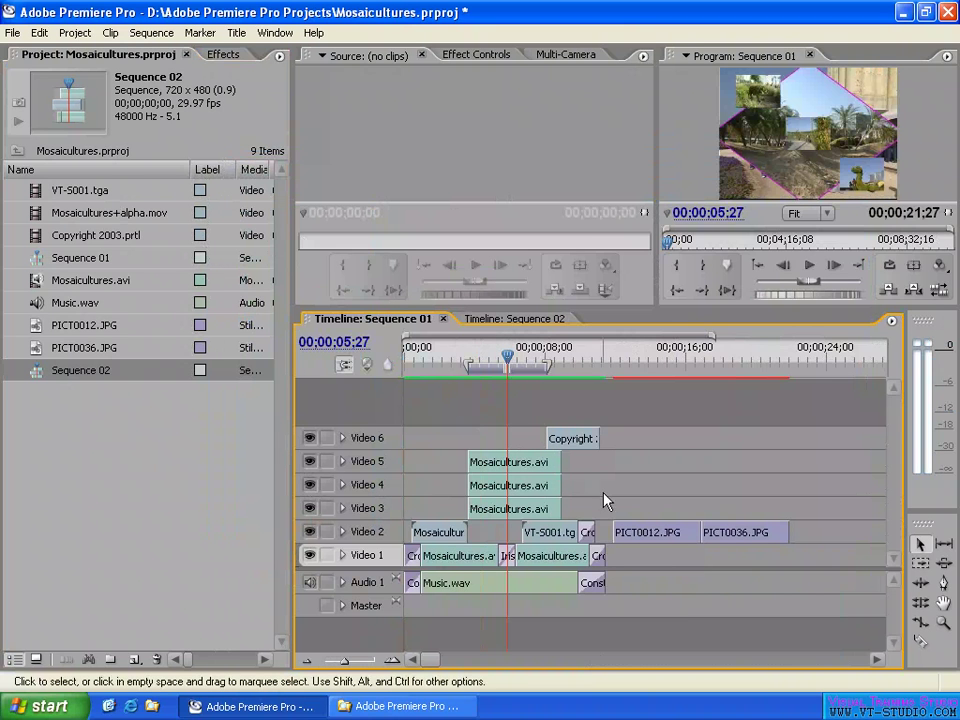
left_click(686, 535)
left_click(573, 441)
left_click(658, 499)
left_click(521, 461)
left_click(520, 485)
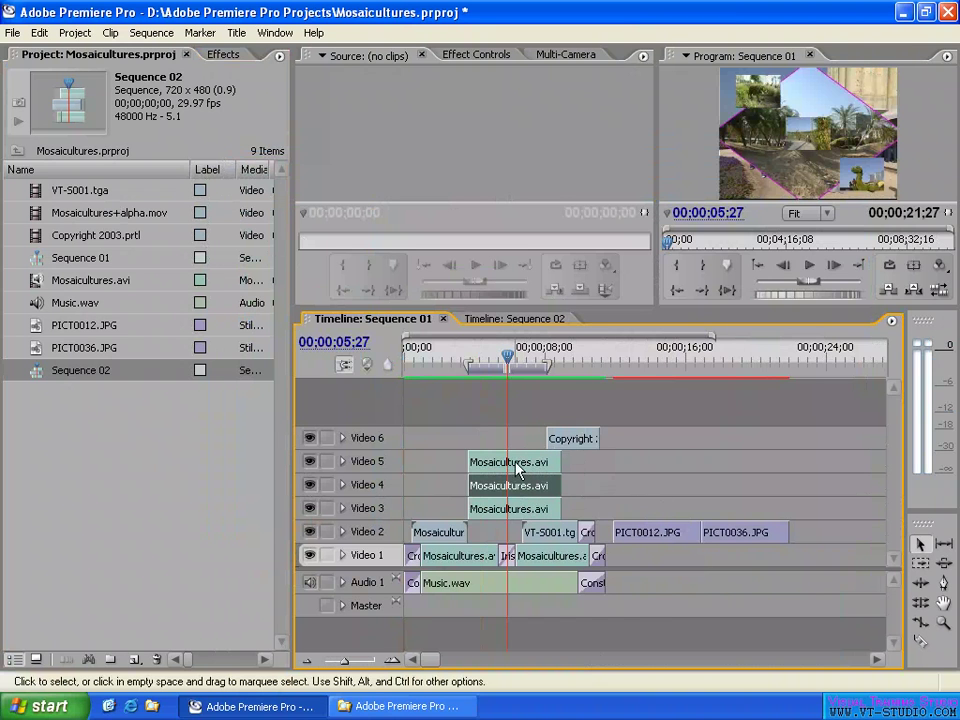
left_click(521, 463)
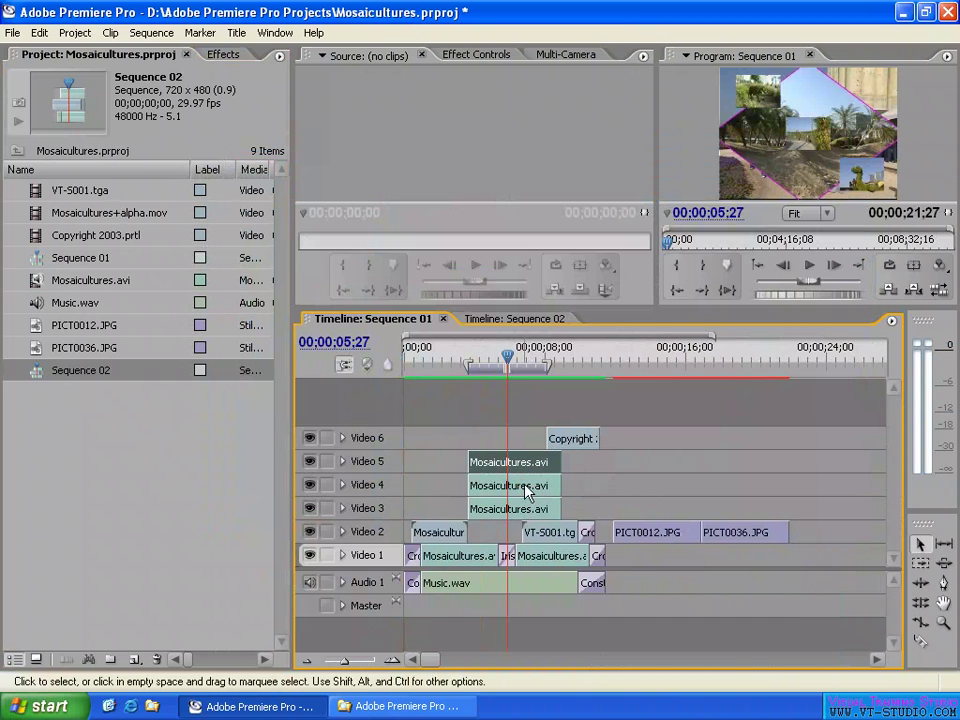
left_click(532, 490)
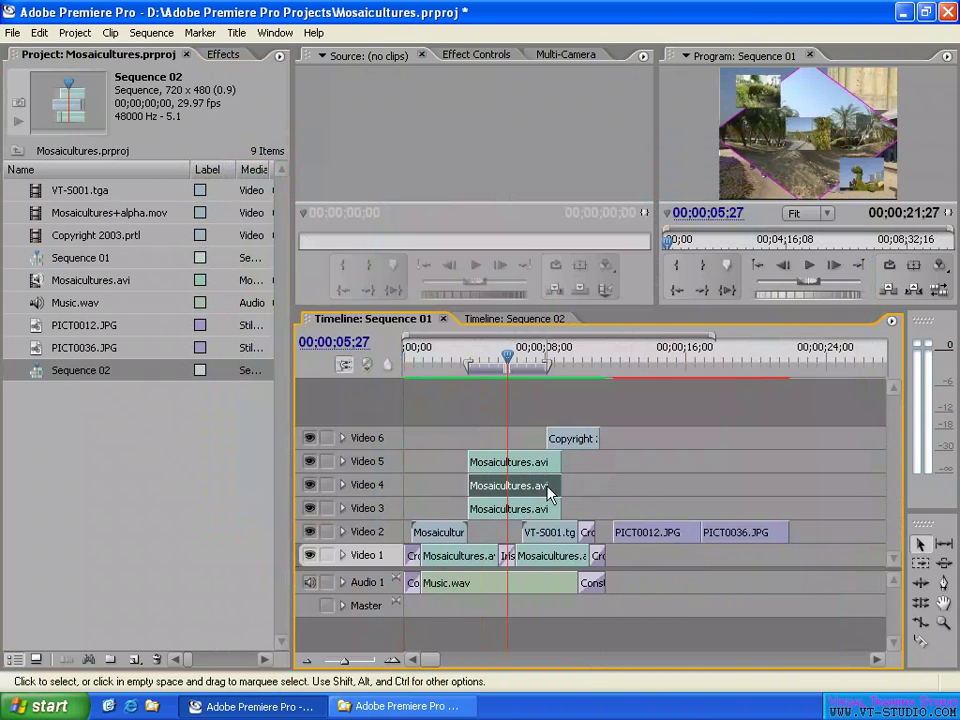
left_click(668, 544)
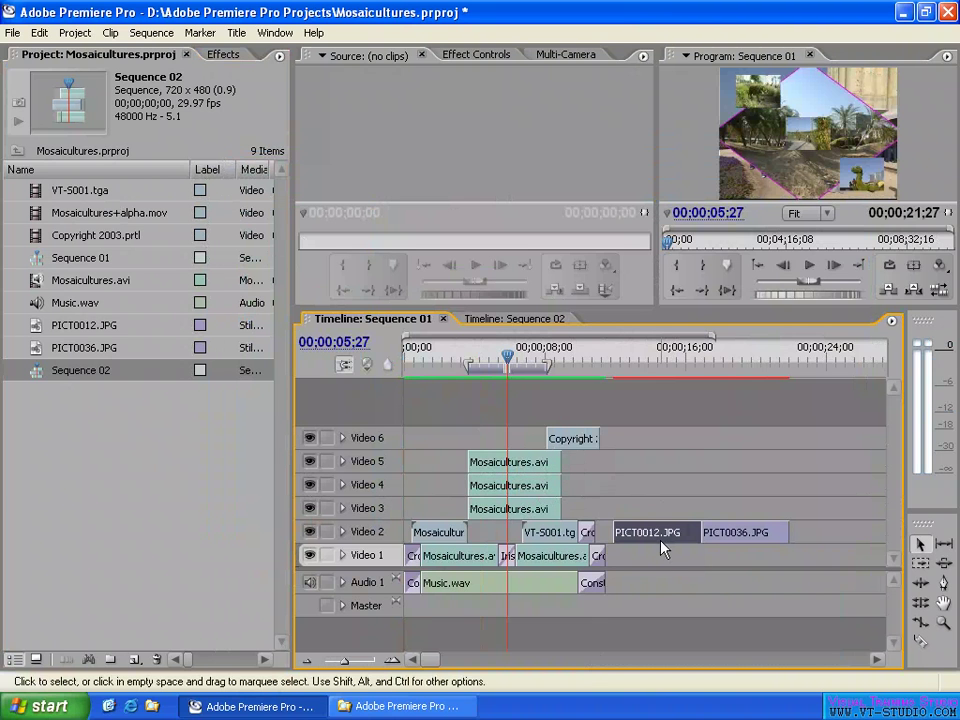
left_click(643, 370)
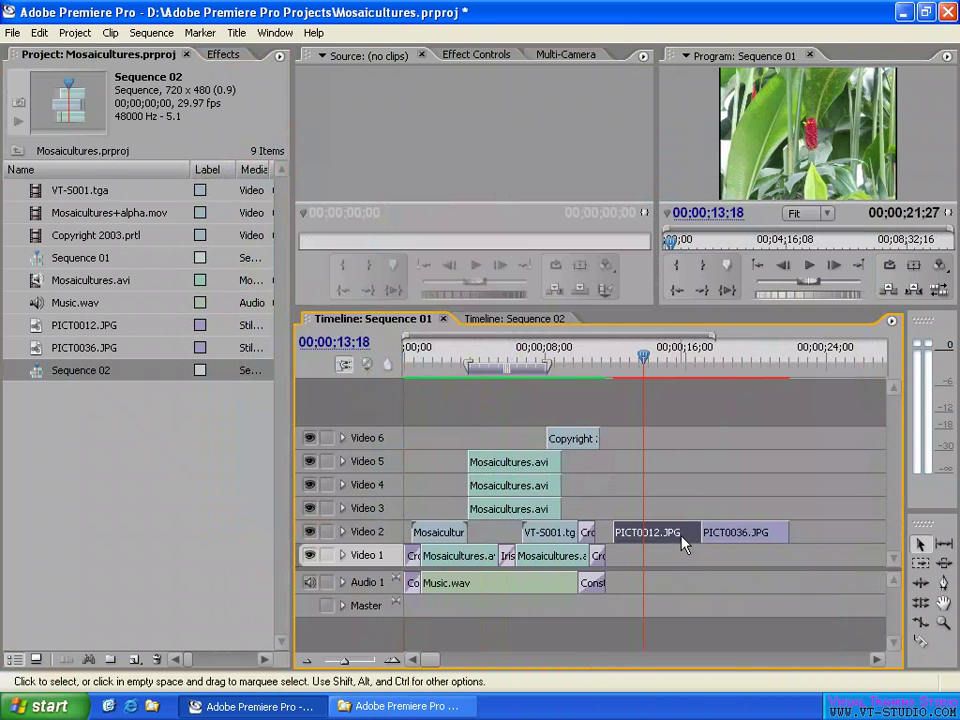
left_click(664, 482)
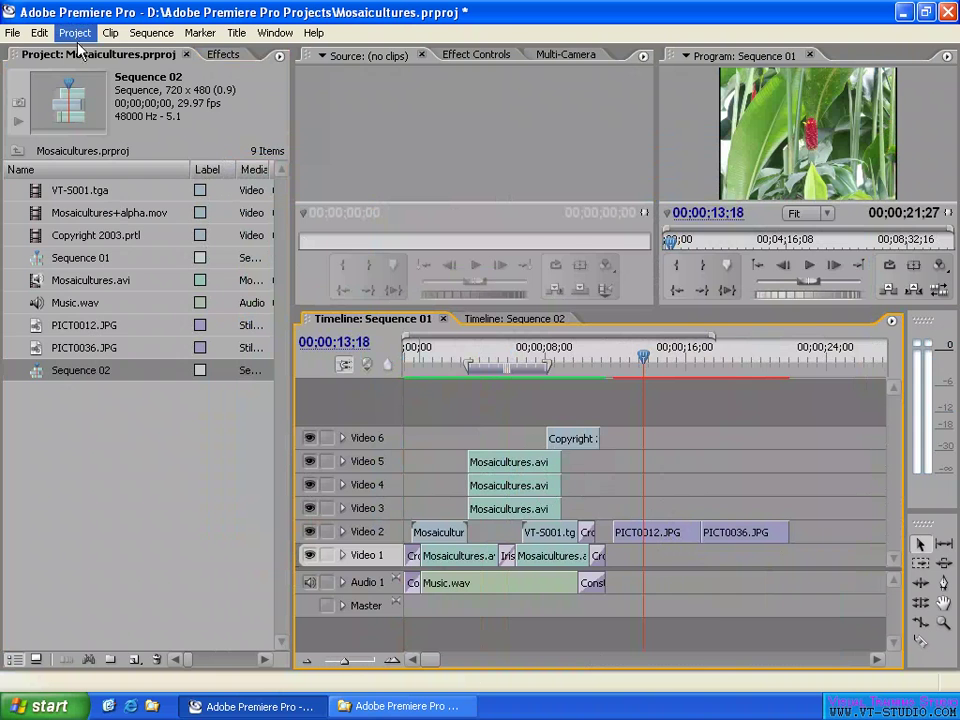
Step: Compare the label colors of the still images and Music.wav in the project list with their timeline clips
left_click(39, 32)
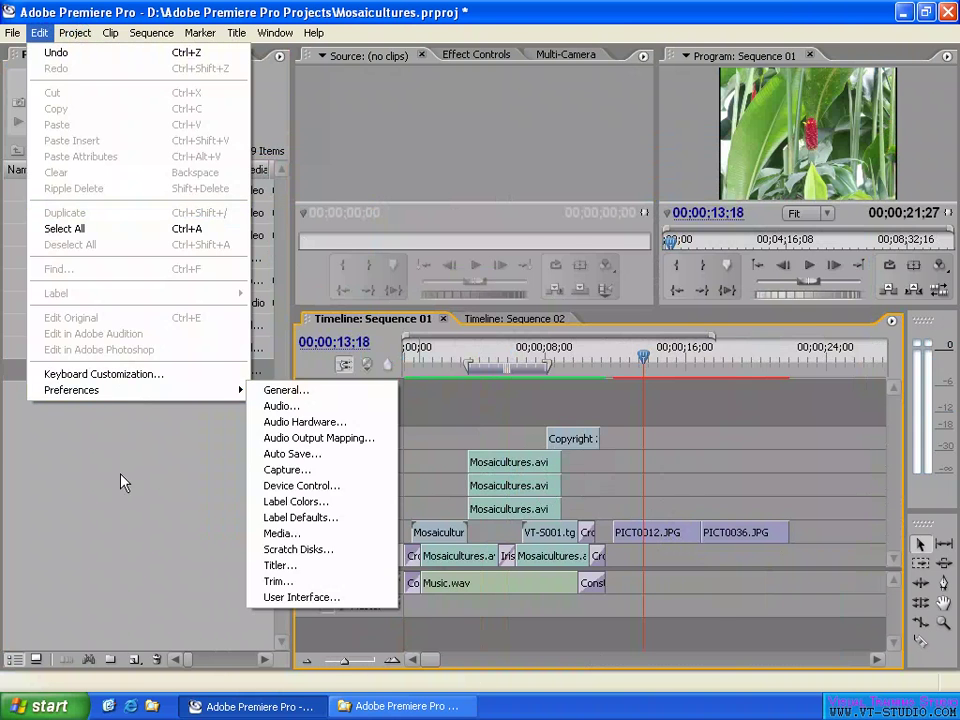
left_click(124, 480)
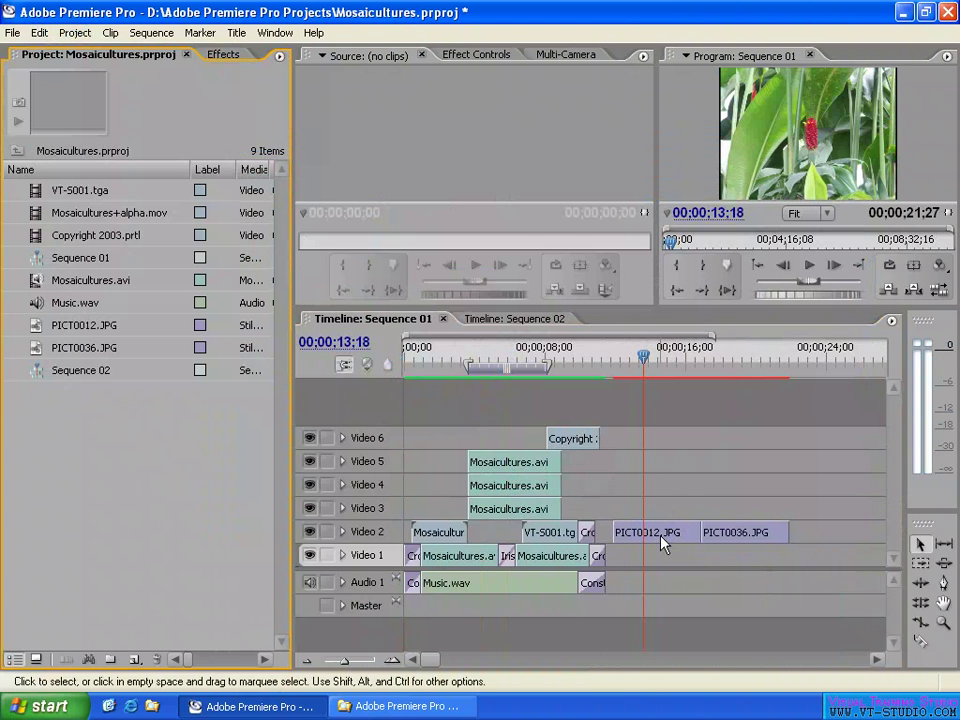
left_click(78, 328)
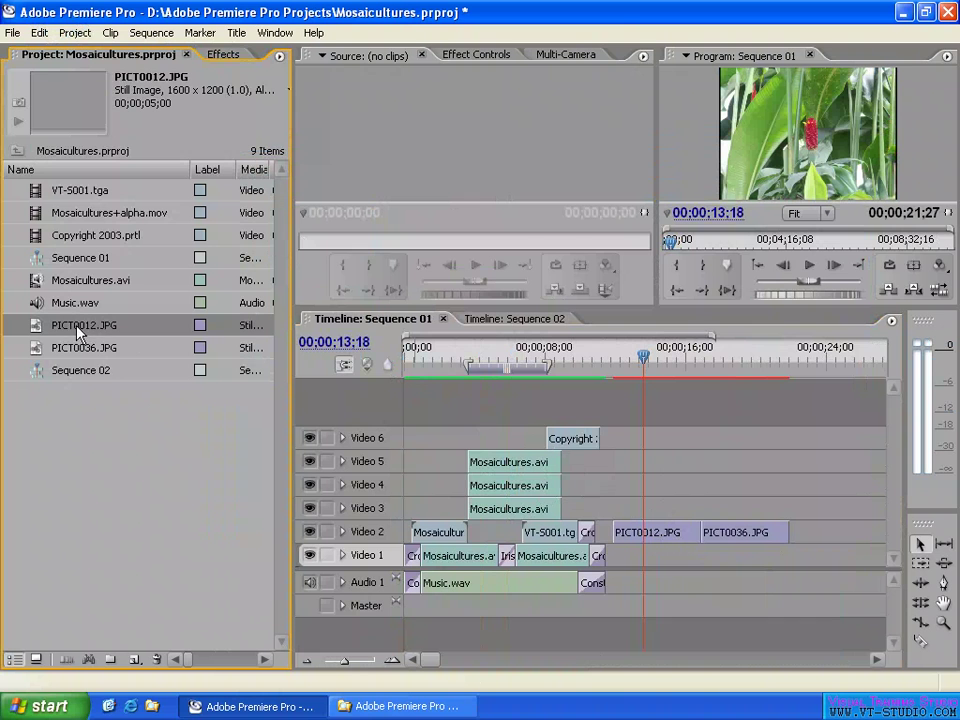
left_click(198, 342)
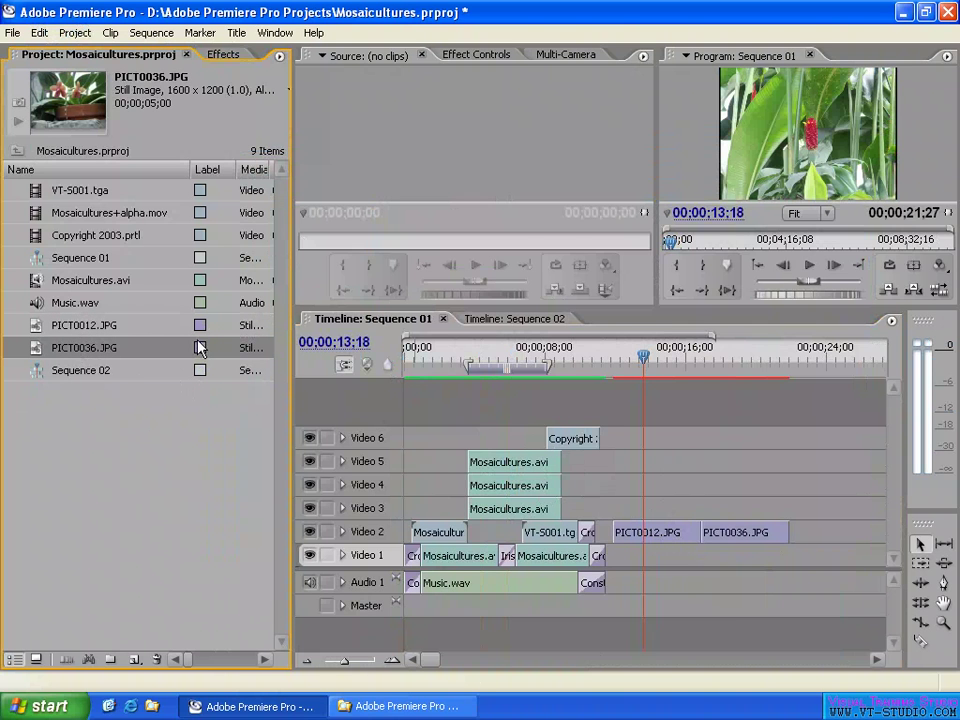
left_click(506, 588)
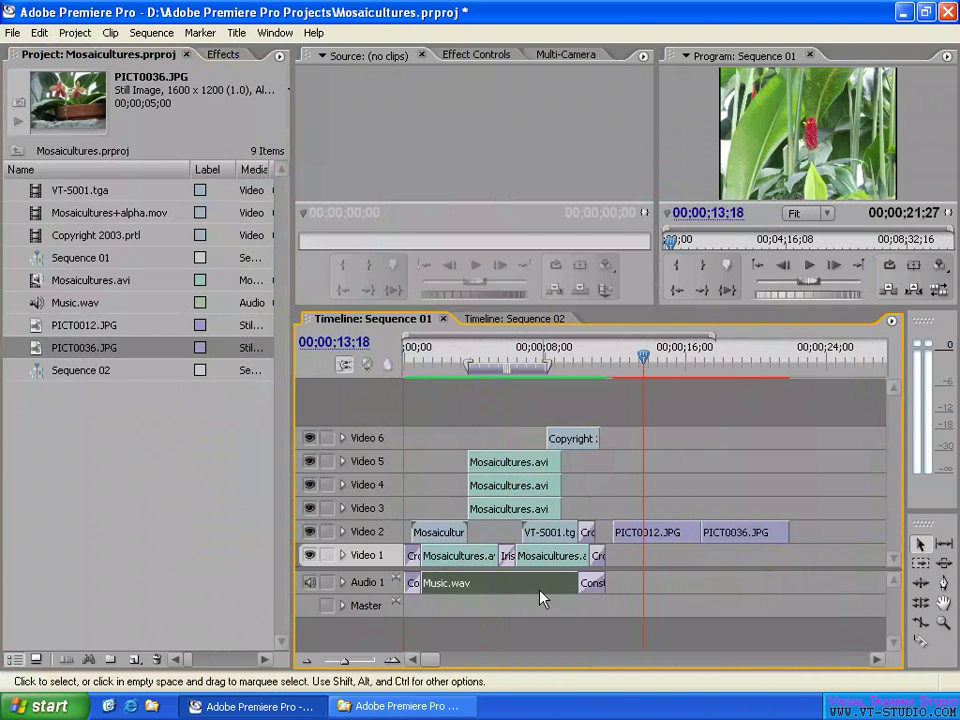
left_click(489, 609)
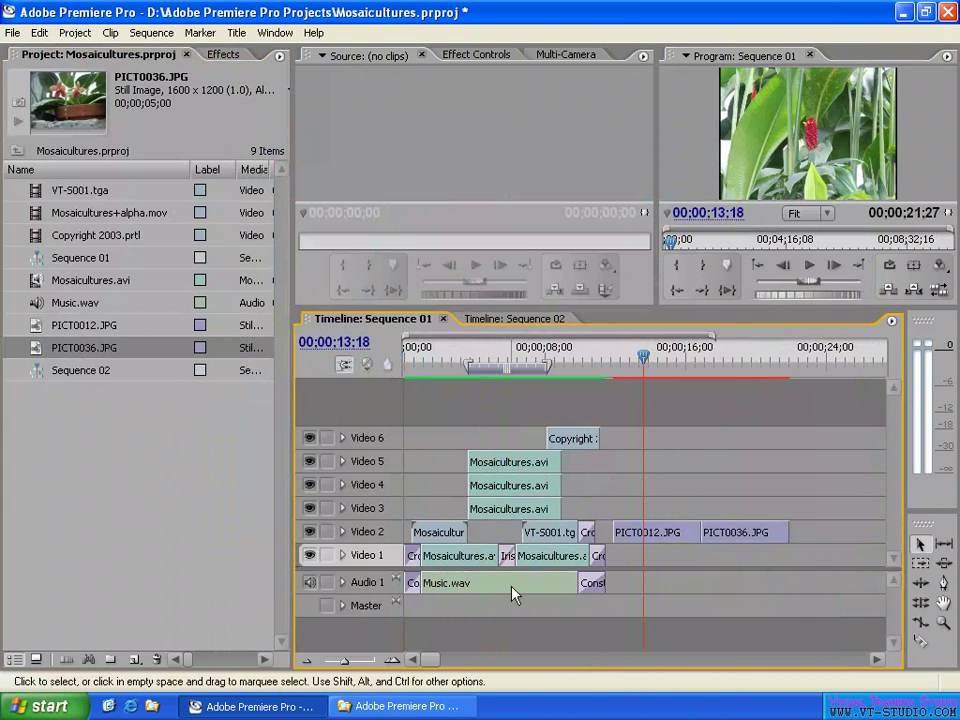
left_click(69, 305)
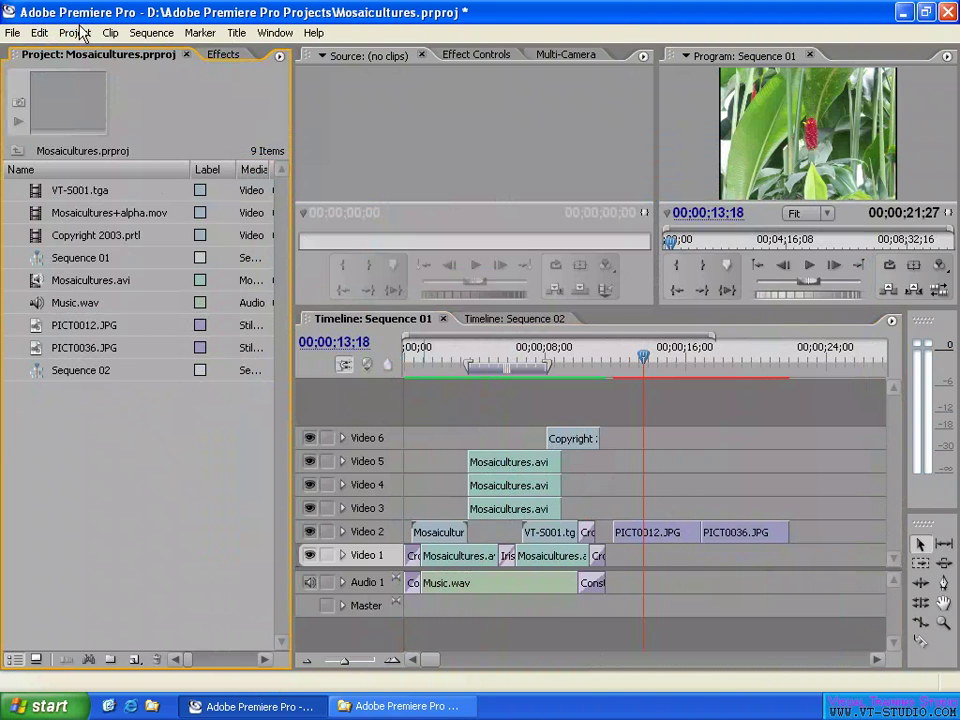
Step: Open the label defaults preferences clear of the project list, and bring up the label colors
left_click(38, 32)
mouse_move(110, 400)
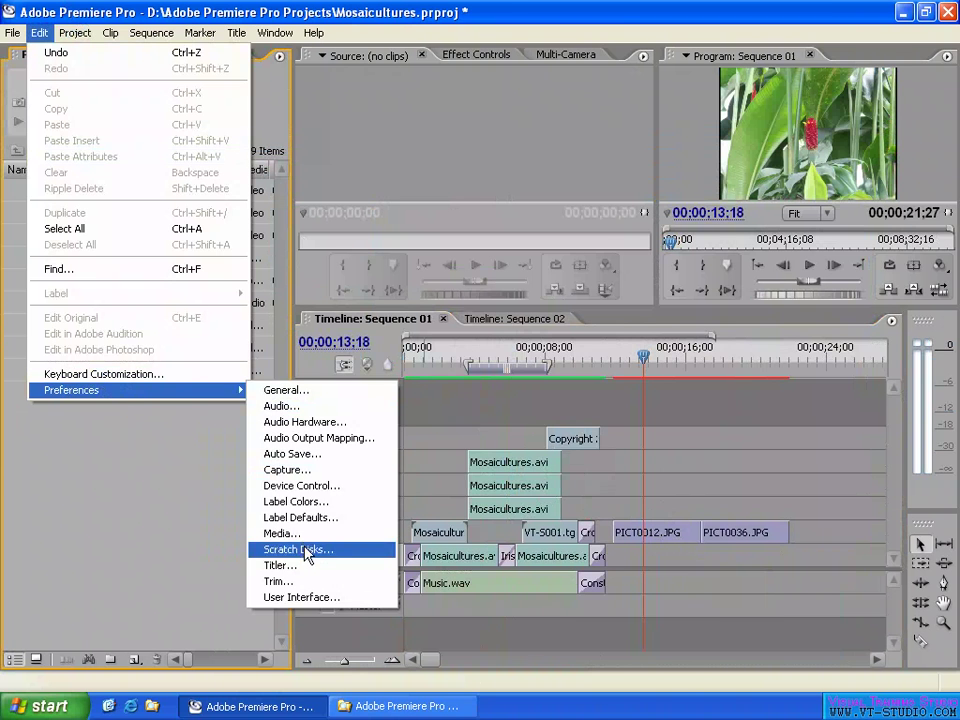
left_click(318, 518)
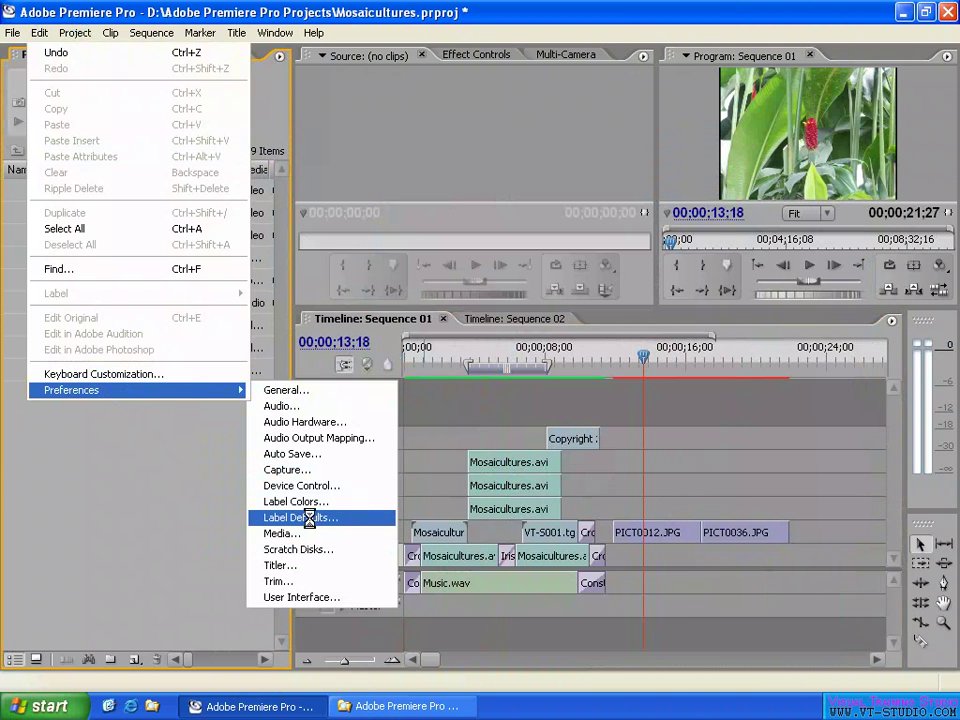
left_click_drag(493, 145, 660, 35)
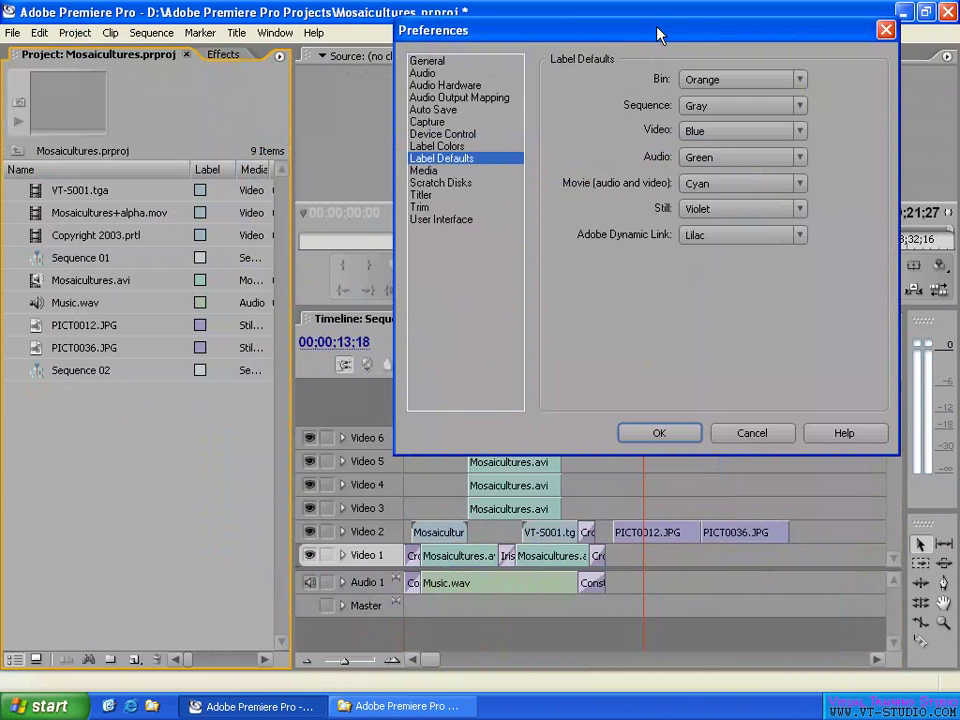
left_click(437, 146)
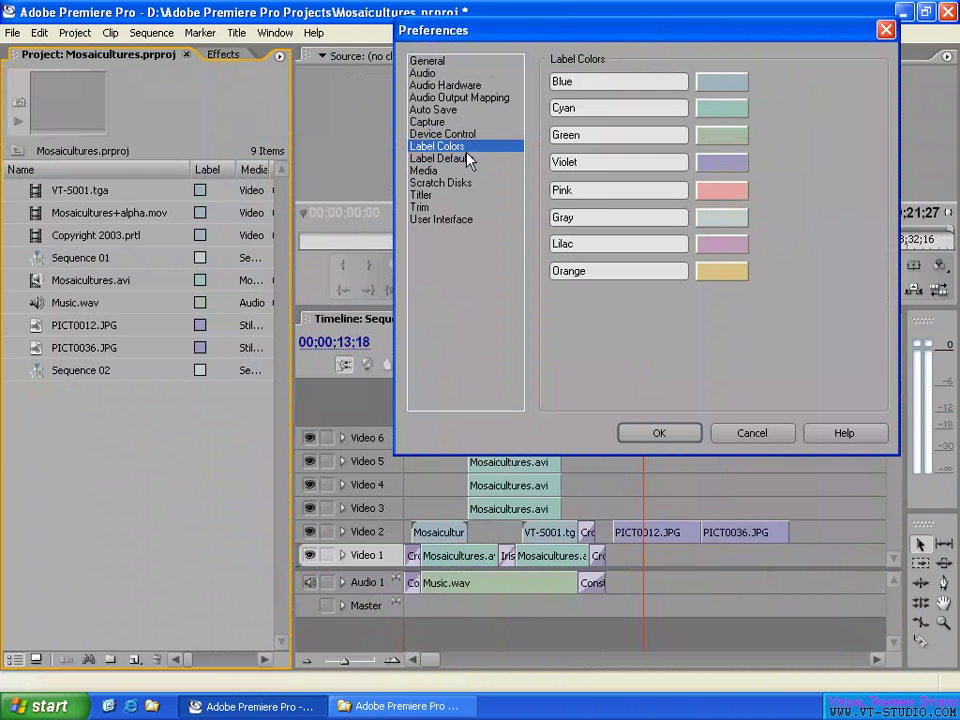
Step: Examine the Blue label's name and the label choices offered for bins in the label defaults
double_click(592, 81)
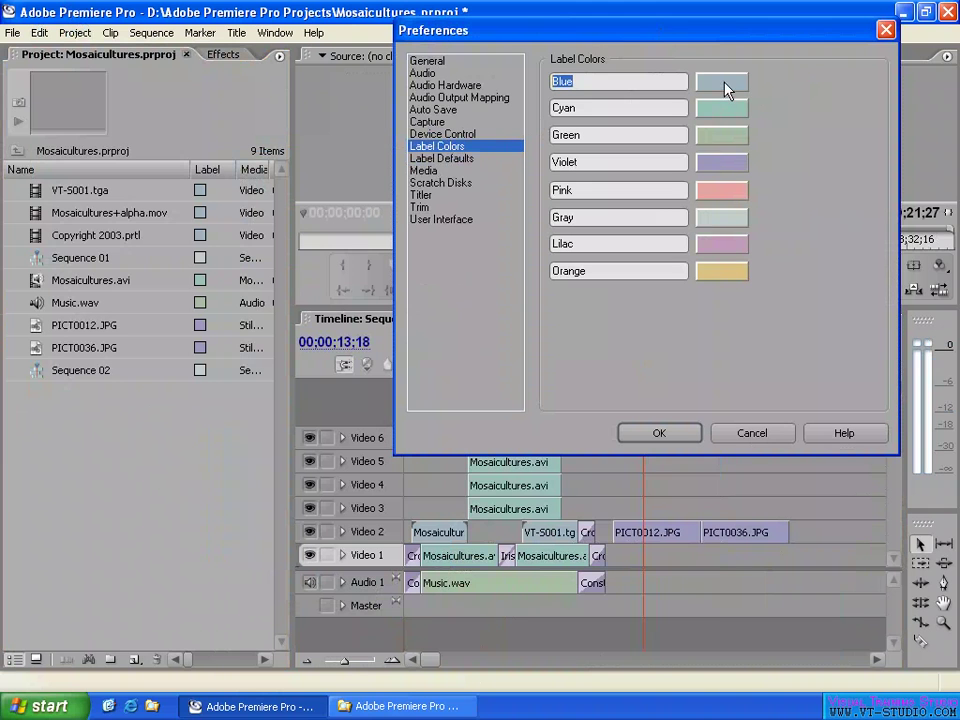
left_click(465, 158)
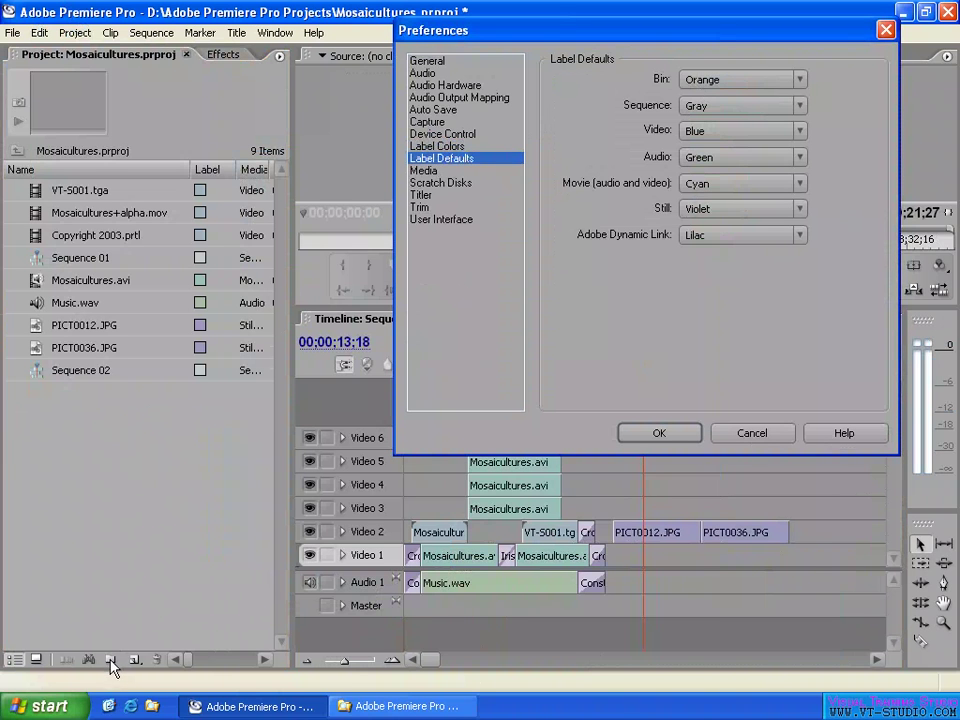
left_click(719, 82)
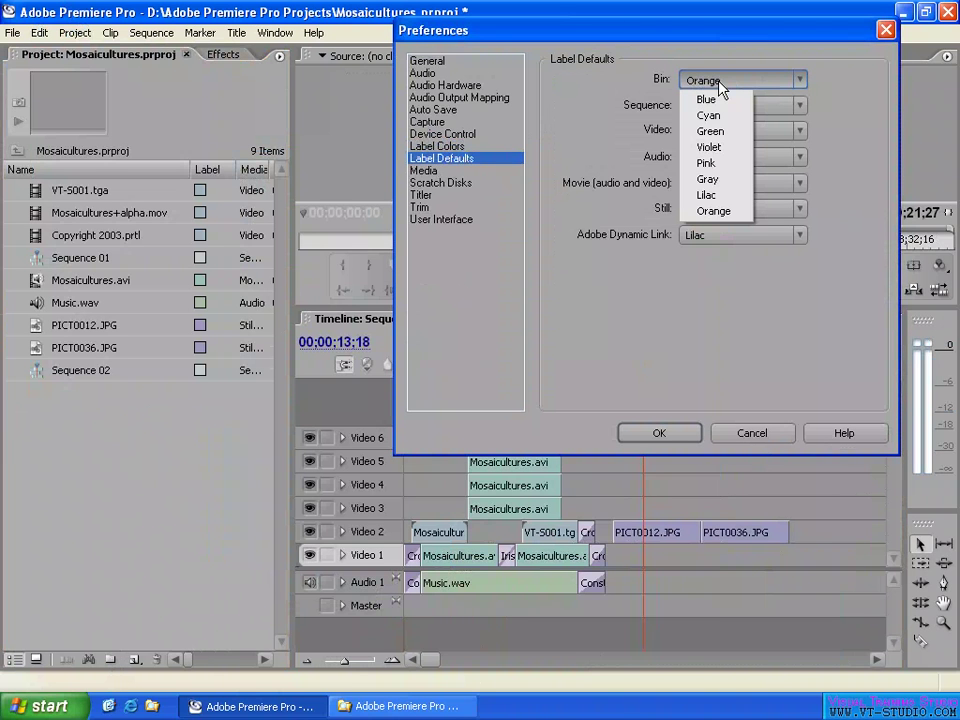
left_click(629, 92)
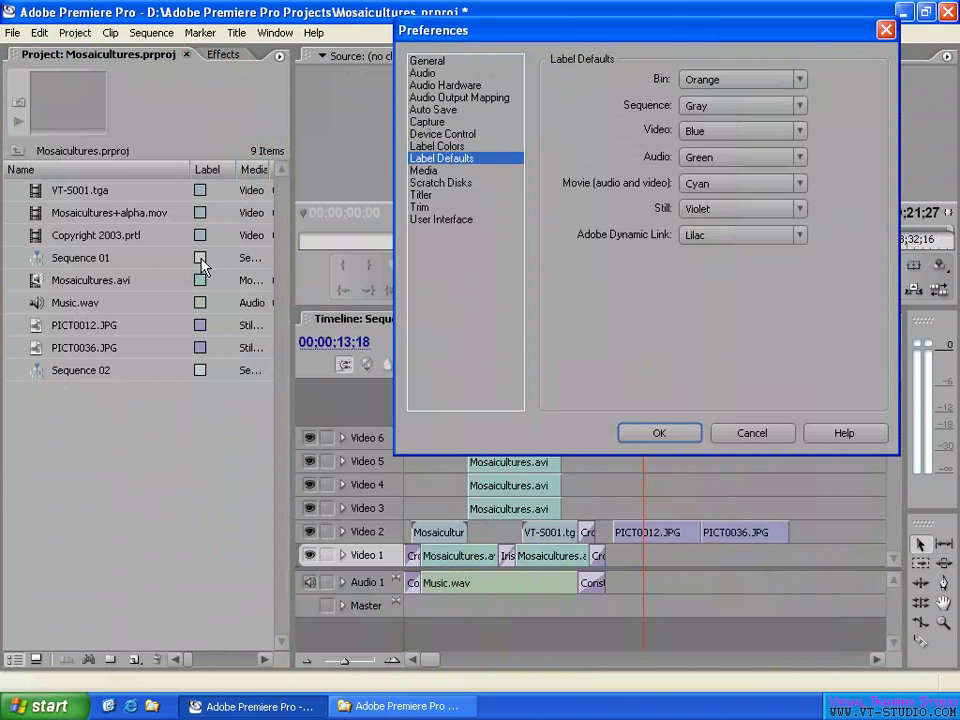
Step: Compare the label colors with the label defaults, checking the choices for Adobe Dynamic Link
left_click(450, 147)
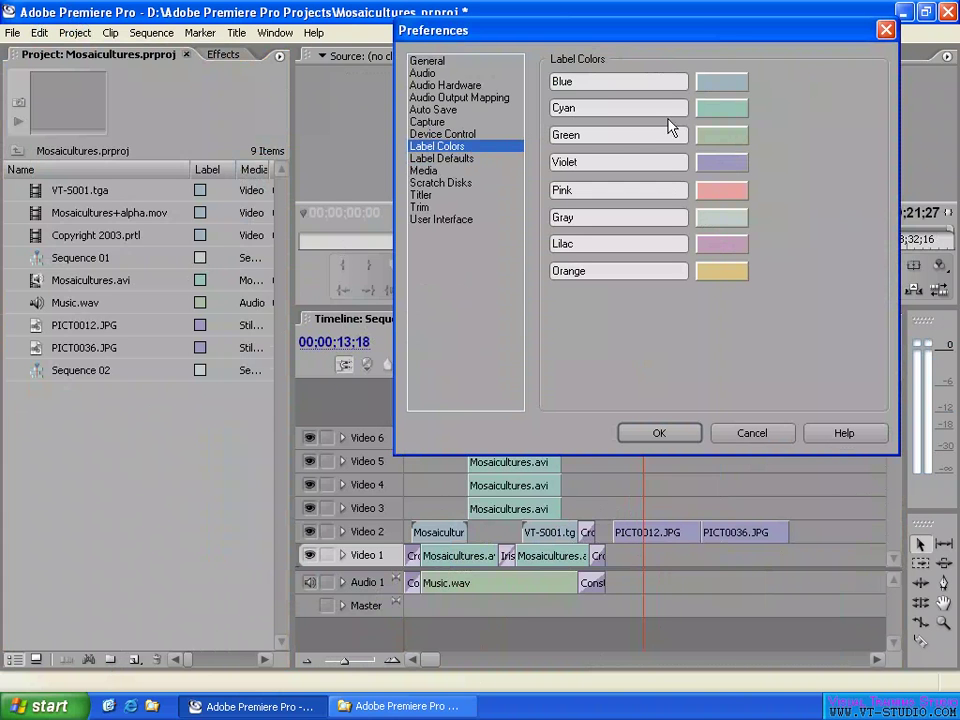
left_click(512, 158)
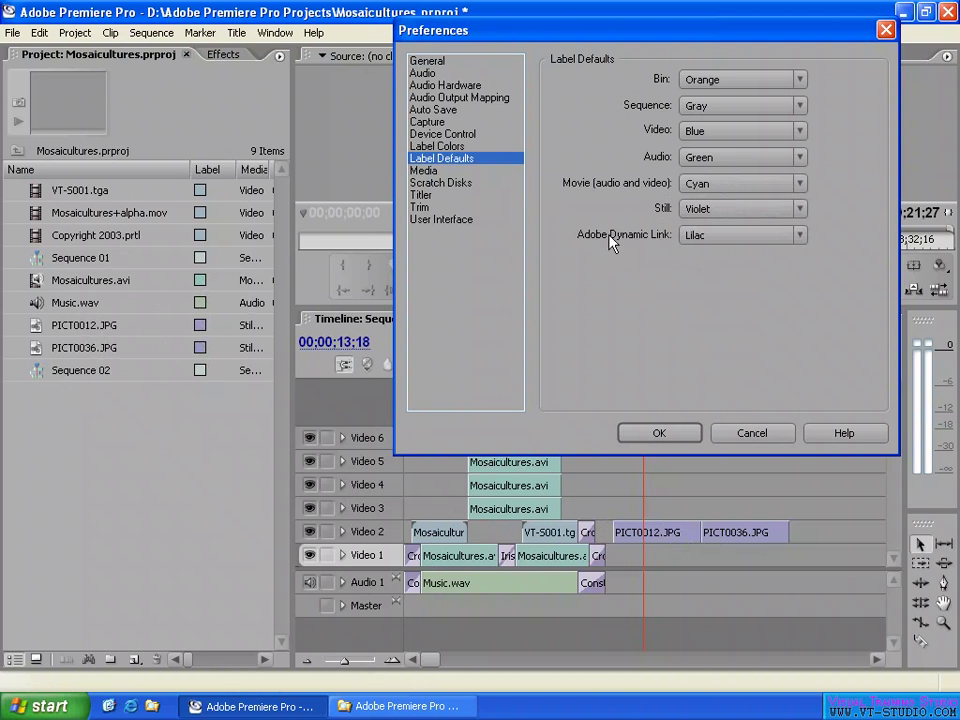
left_click(715, 240)
left_click(700, 237)
Step: Examine the Lilac label's editable name and the Blue label's color picker, without changing either
left_click(455, 146)
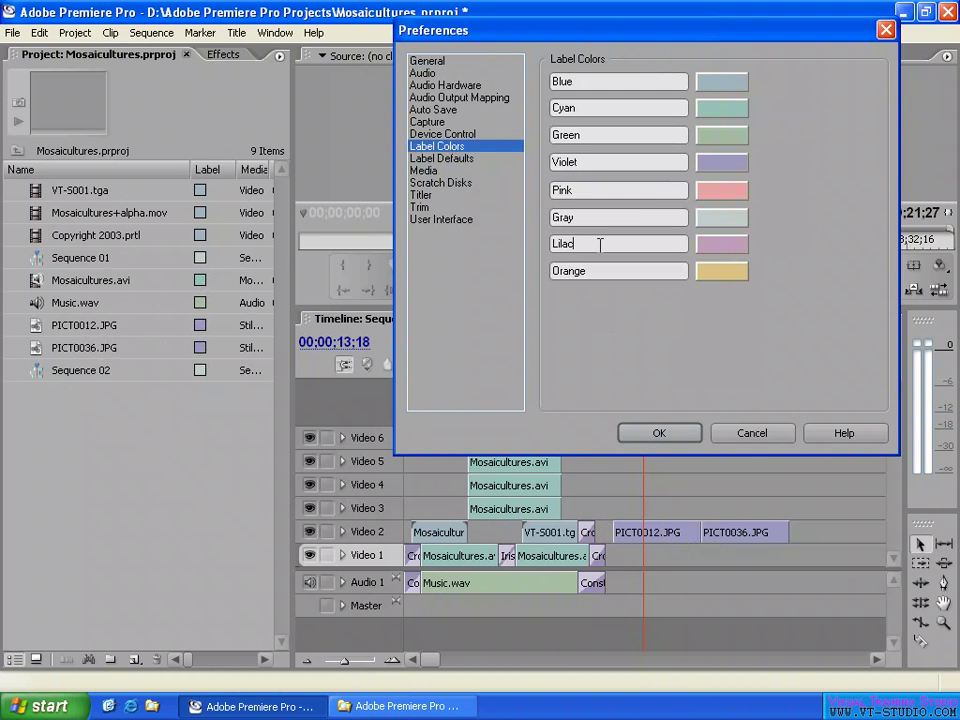
double_click(590, 243)
left_click(596, 243)
left_click(721, 84)
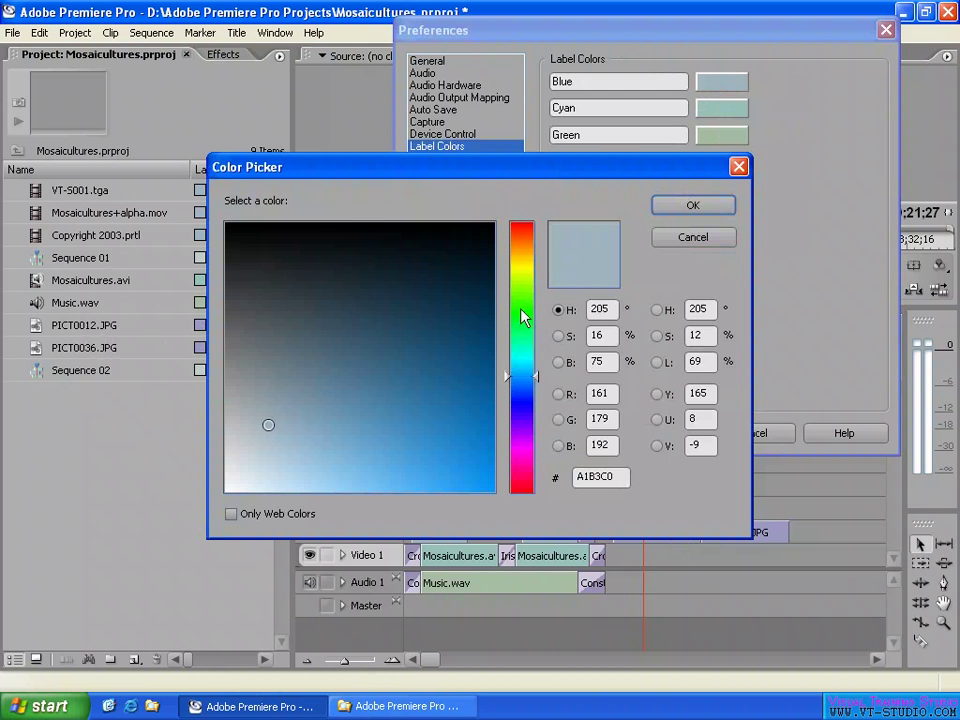
left_click_drag(598, 173, 768, 187)
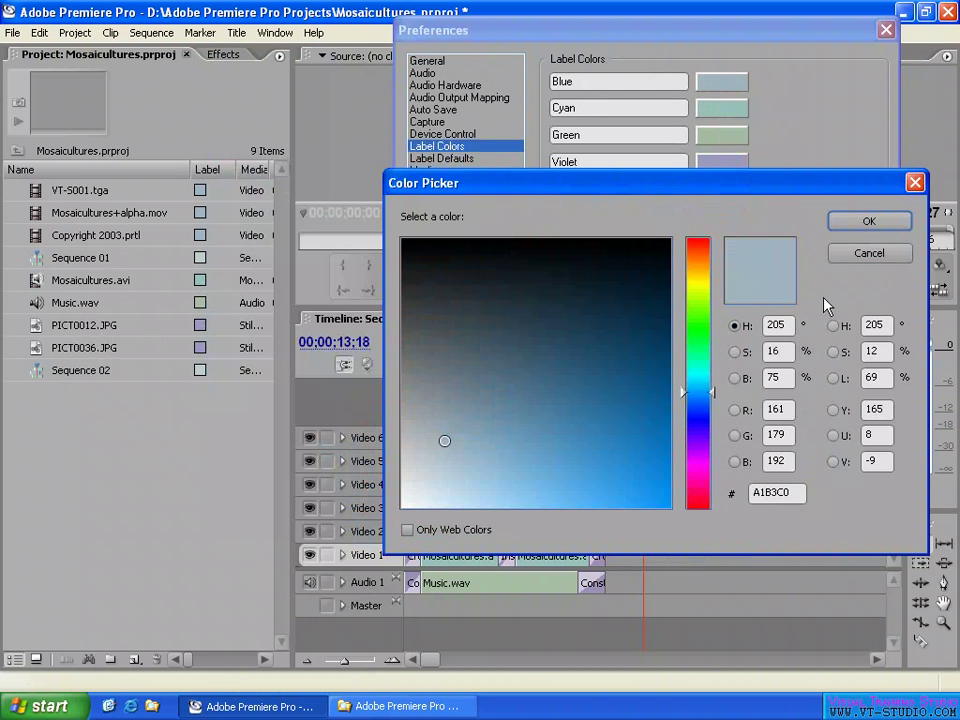
left_click(868, 253)
Step: Check the label choices offered for bins in the label defaults, and return to the label colors
left_click(441, 158)
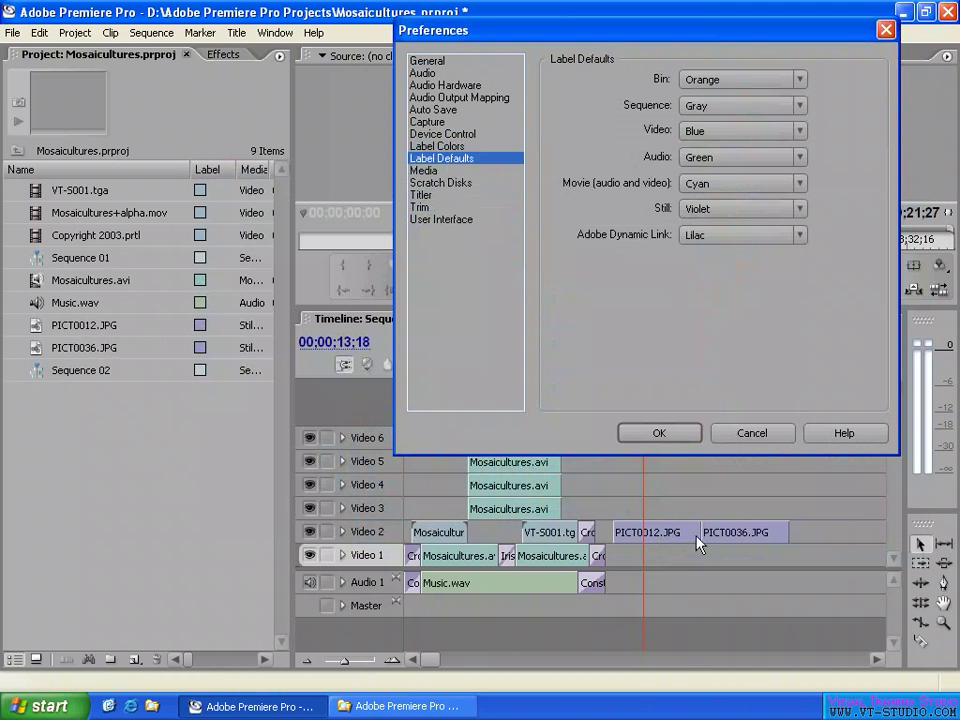
left_click(740, 80)
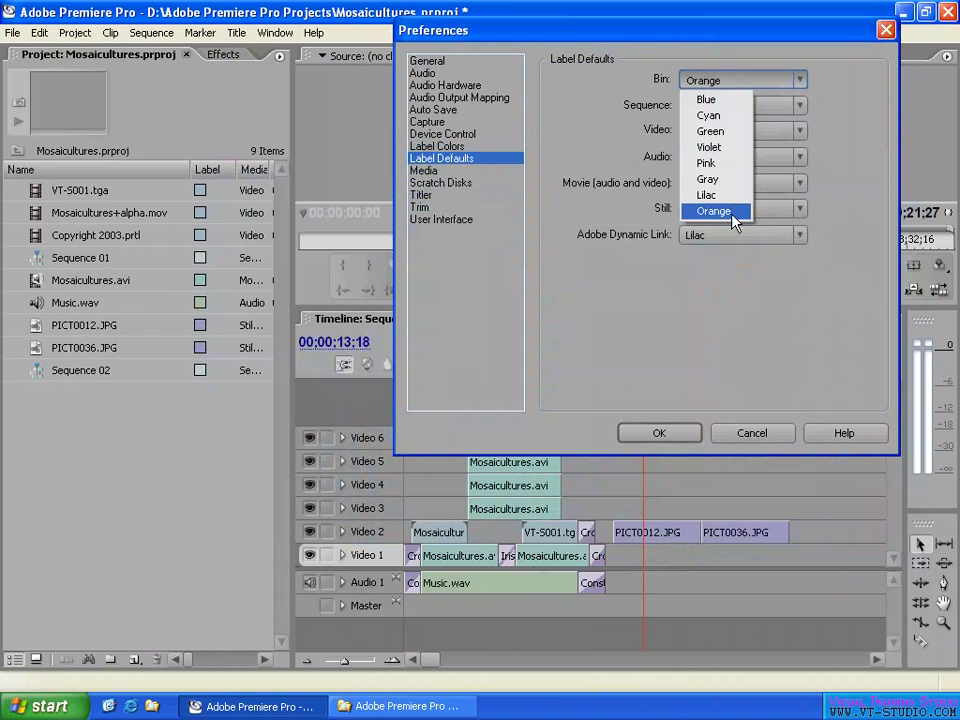
left_click(468, 148)
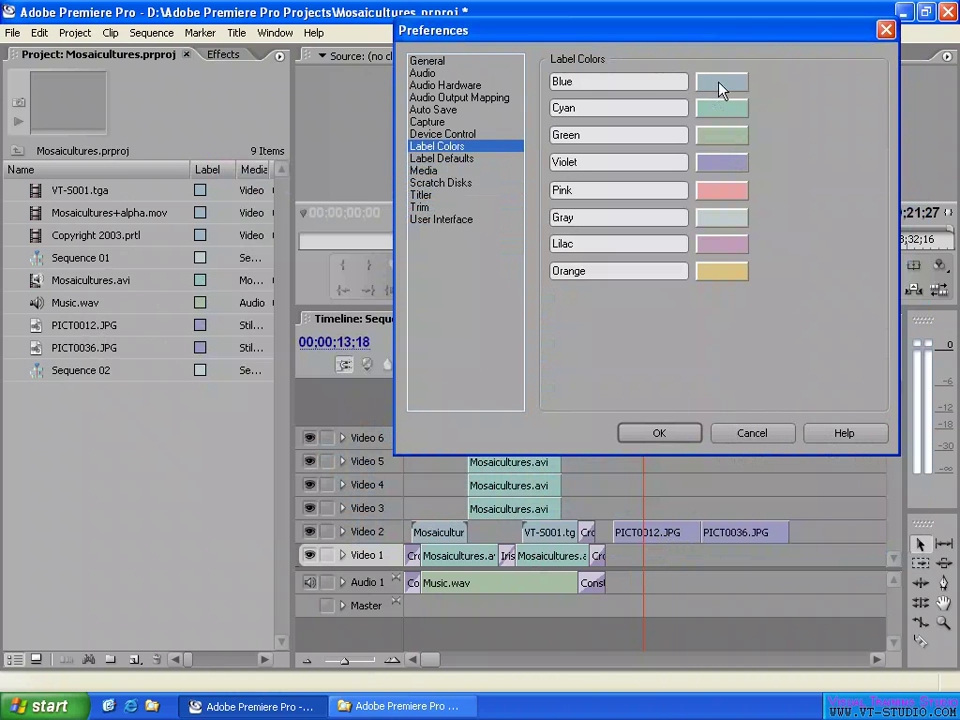
Step: Rename the Blue label as Light Green and set its color to bright green, #08FF00
left_click(623, 83)
type("Light Green")
left_click(728, 84)
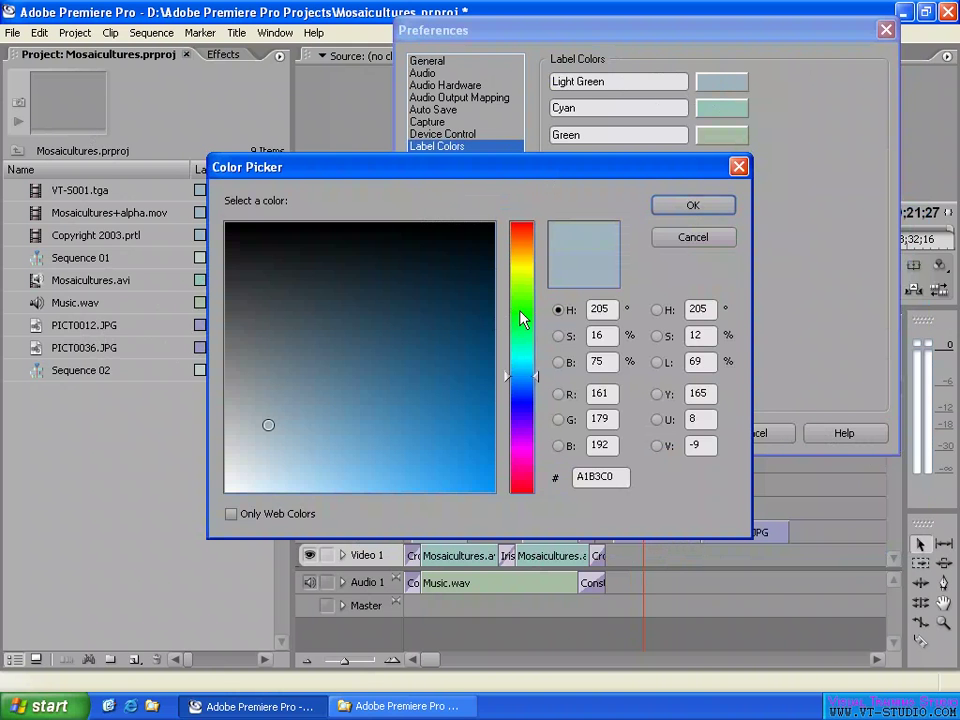
left_click(521, 312)
left_click(494, 224)
left_click(692, 205)
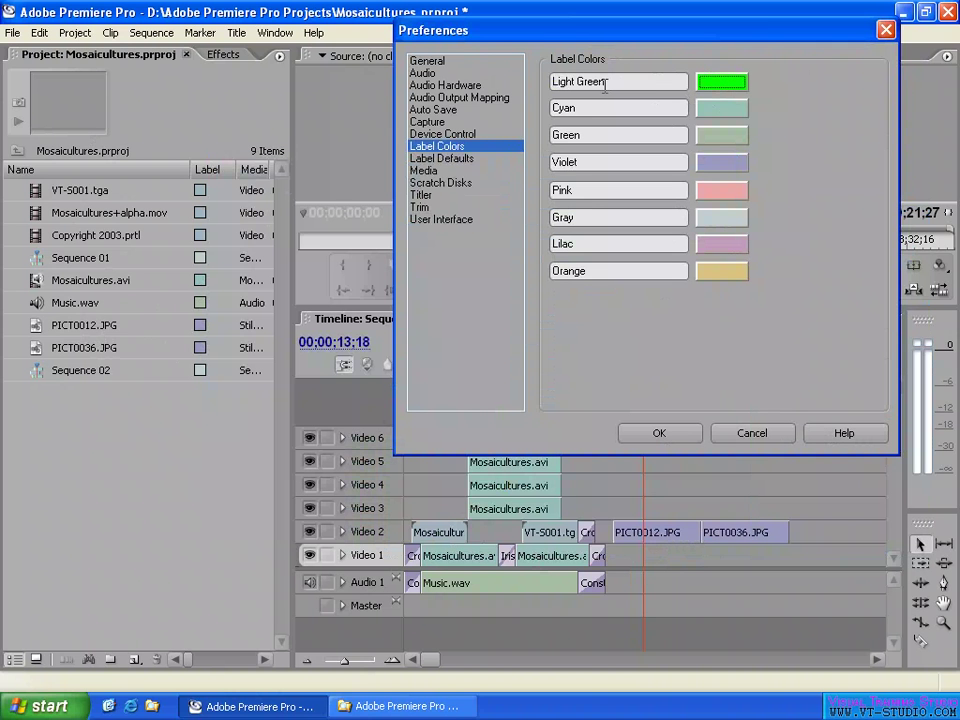
Step: Set the default label for stills to Light Green and apply the preferences
left_click(459, 163)
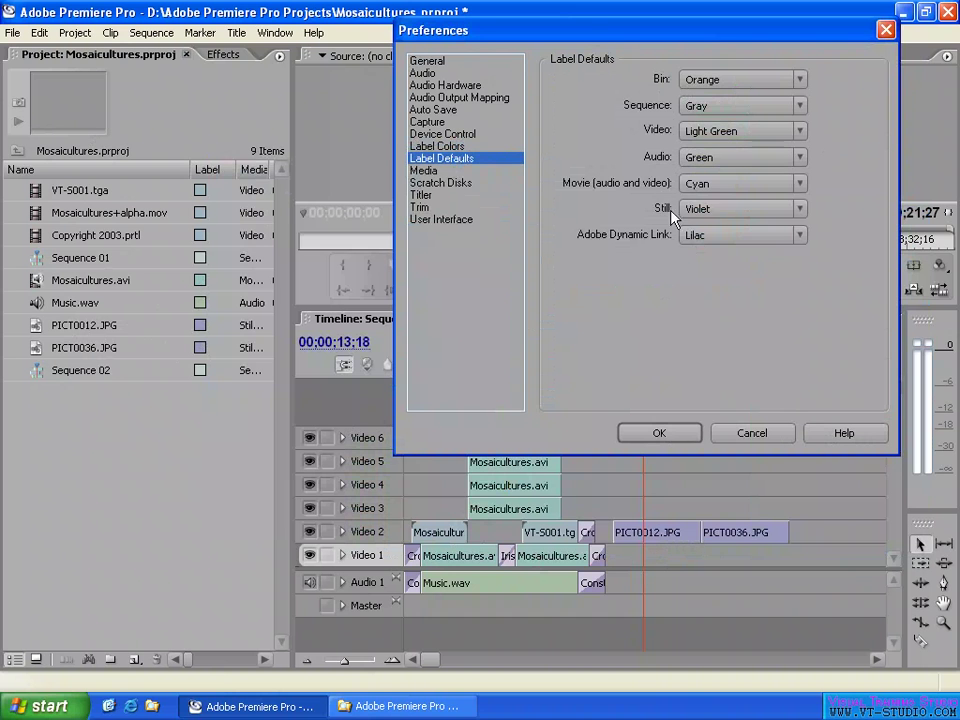
left_click(726, 209)
left_click(729, 227)
left_click(658, 436)
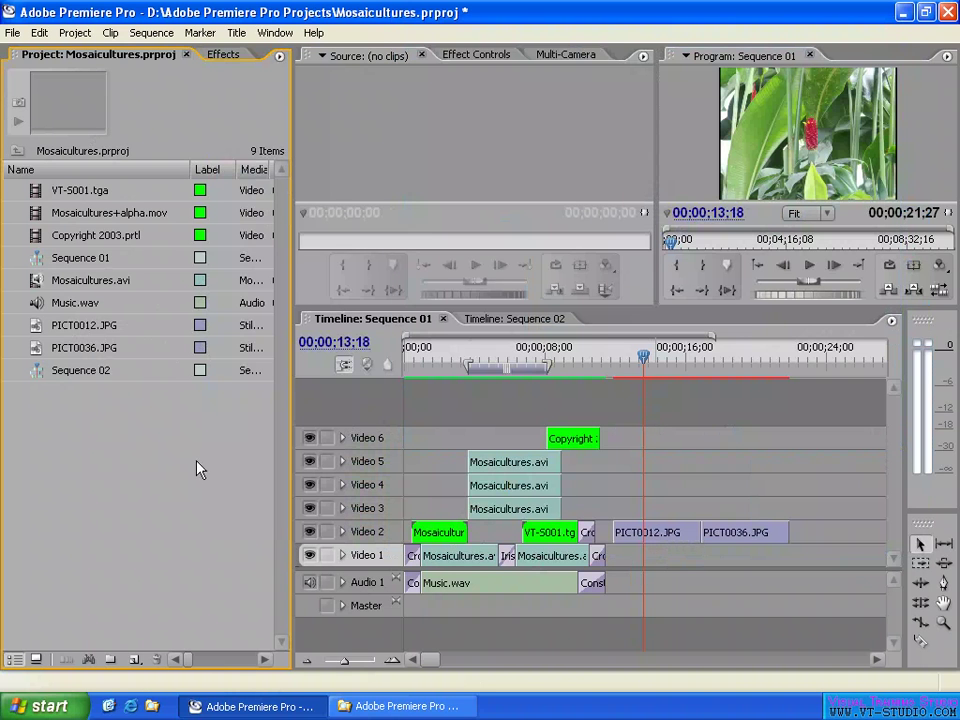
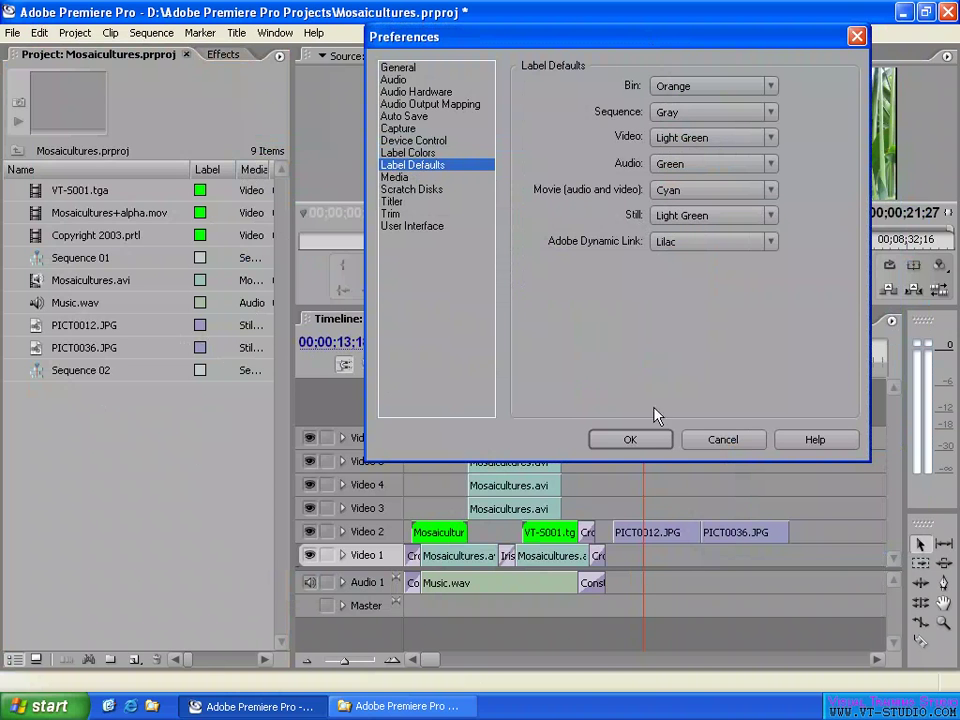
Step: Accept the label defaults and move Sequence 01's playhead to 00;00;12;00
left_click(632, 440)
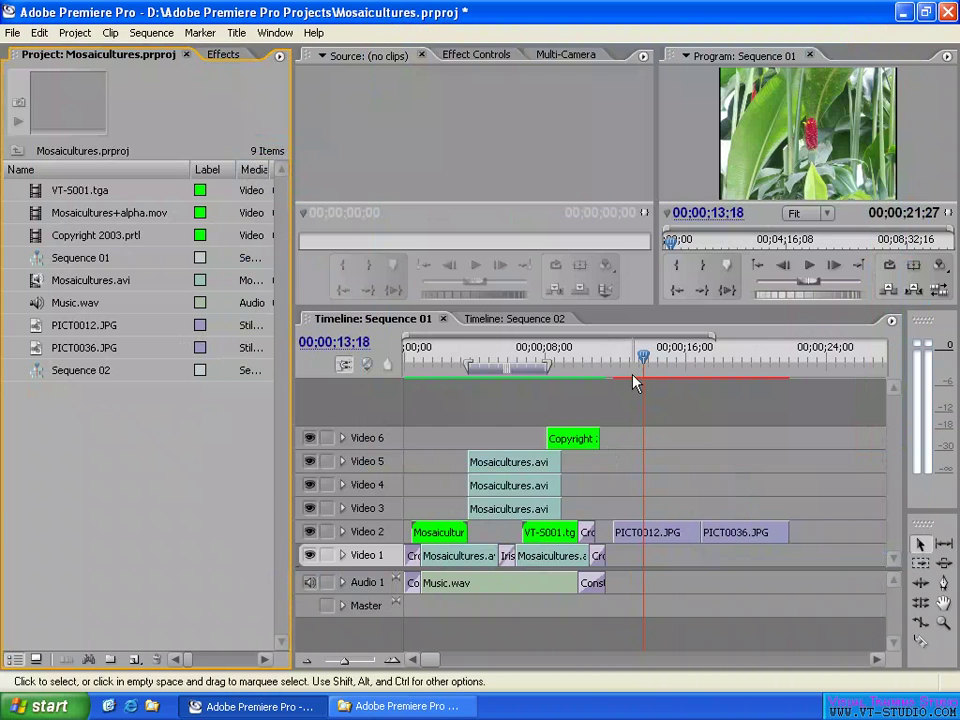
left_click(677, 354)
left_click(615, 356)
Step: Import the still image PICT0044.JPG from the Pictures folder into the project
double_click(157, 470)
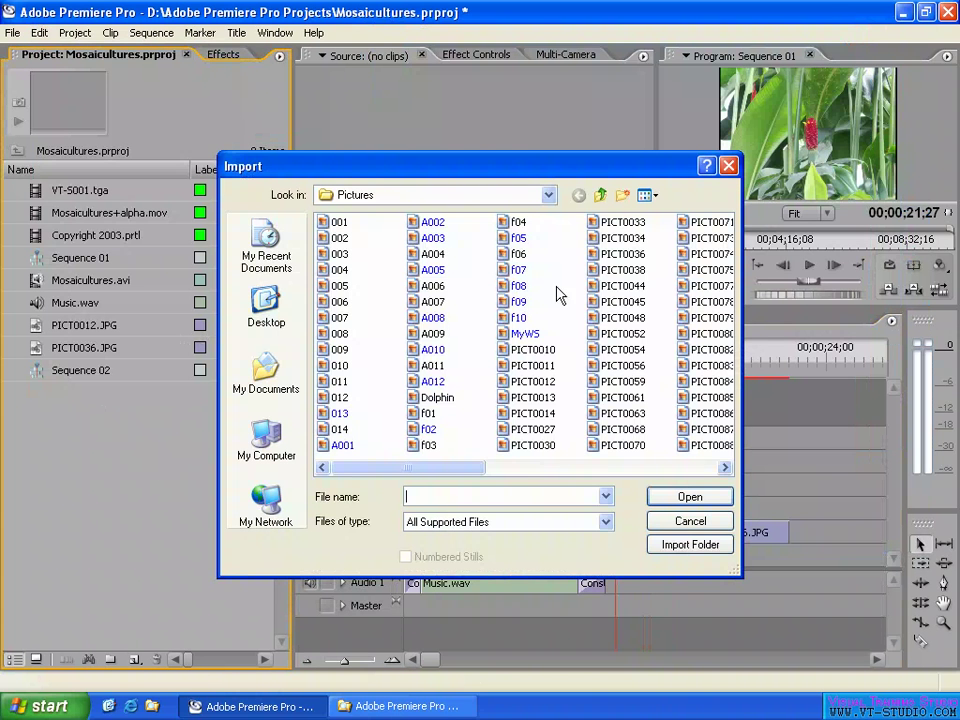
left_click(630, 285)
left_click(690, 521)
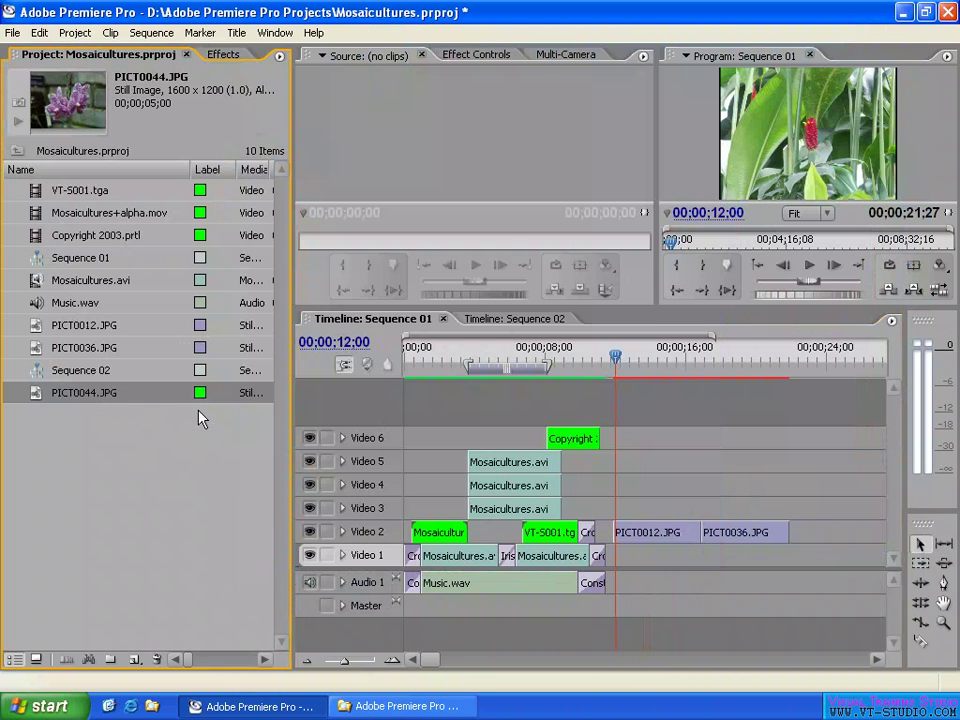
Step: Delete the PICT0012.JPG and PICT0036.JPG clips from the Video 2 track of Sequence 01
left_click(203, 326)
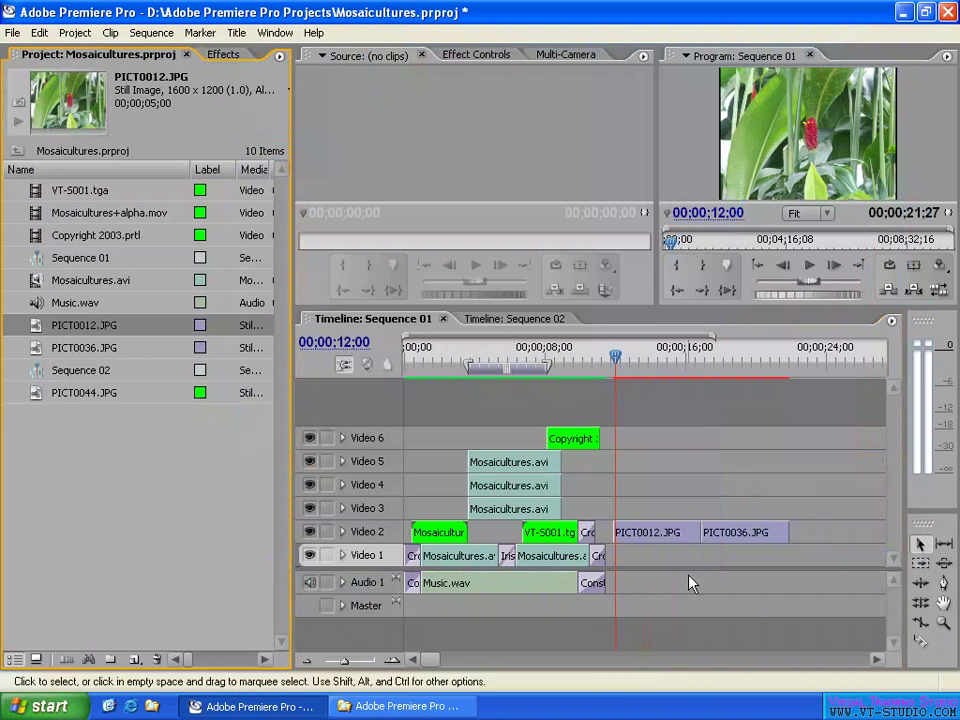
left_click(659, 364)
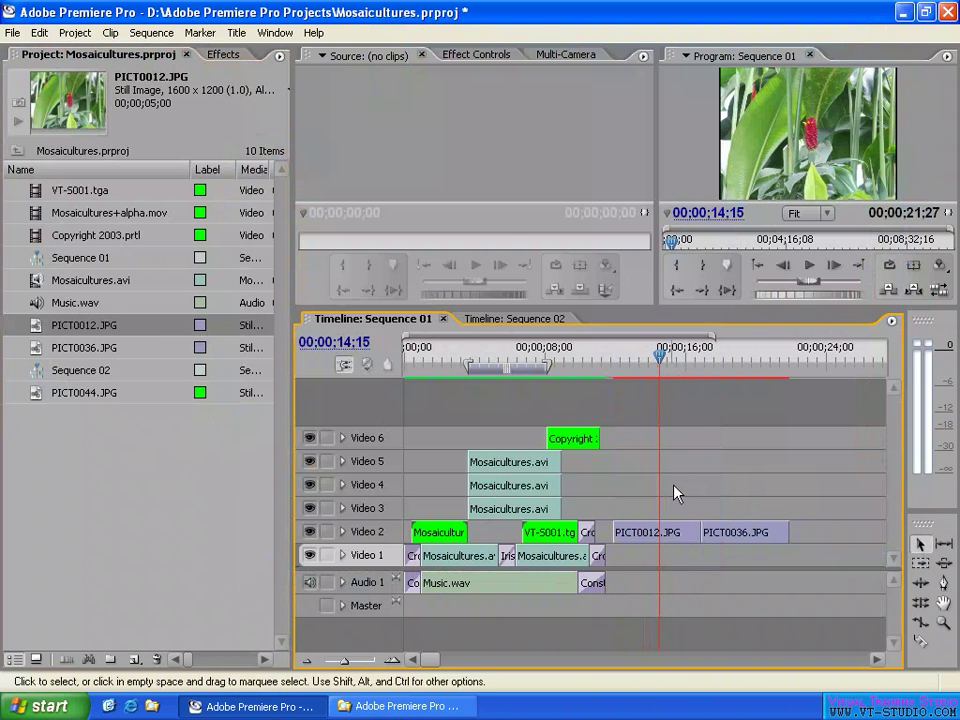
left_click_drag(675, 491, 742, 576)
key("Delete")
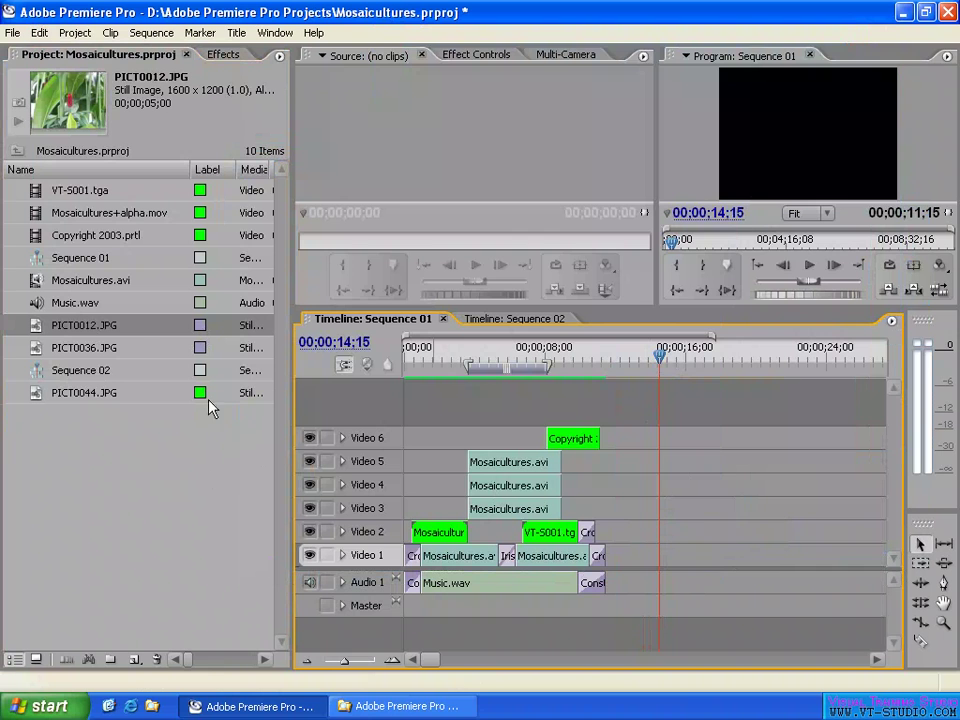
Step: Open PICT0012.JPG in the Source monitor, and deselect it in the project list
left_click(85, 330)
double_click(85, 330)
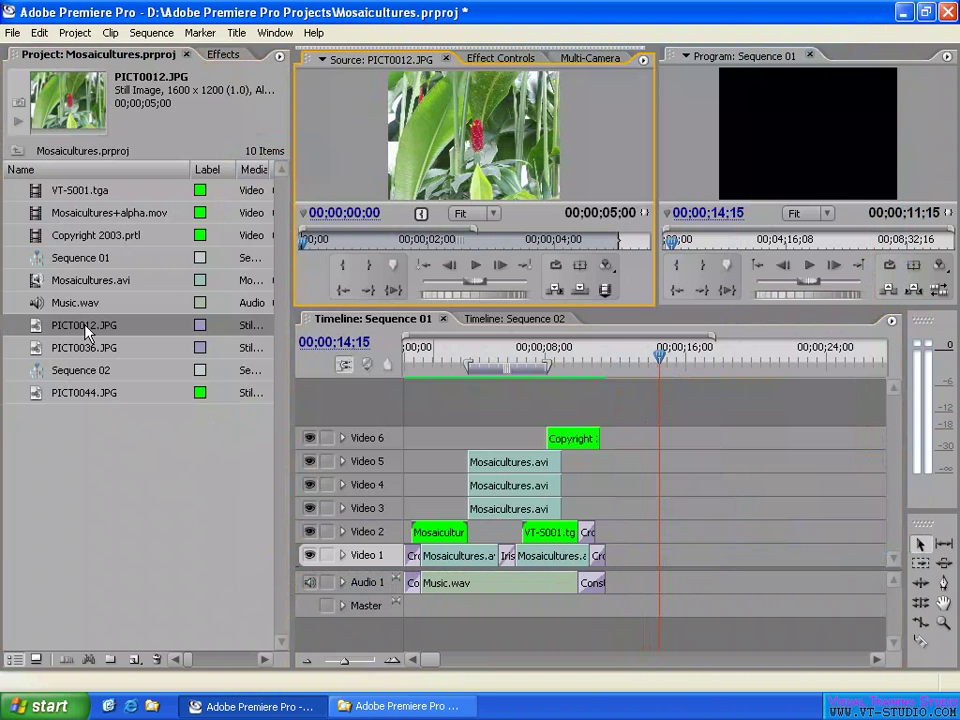
left_click(127, 445)
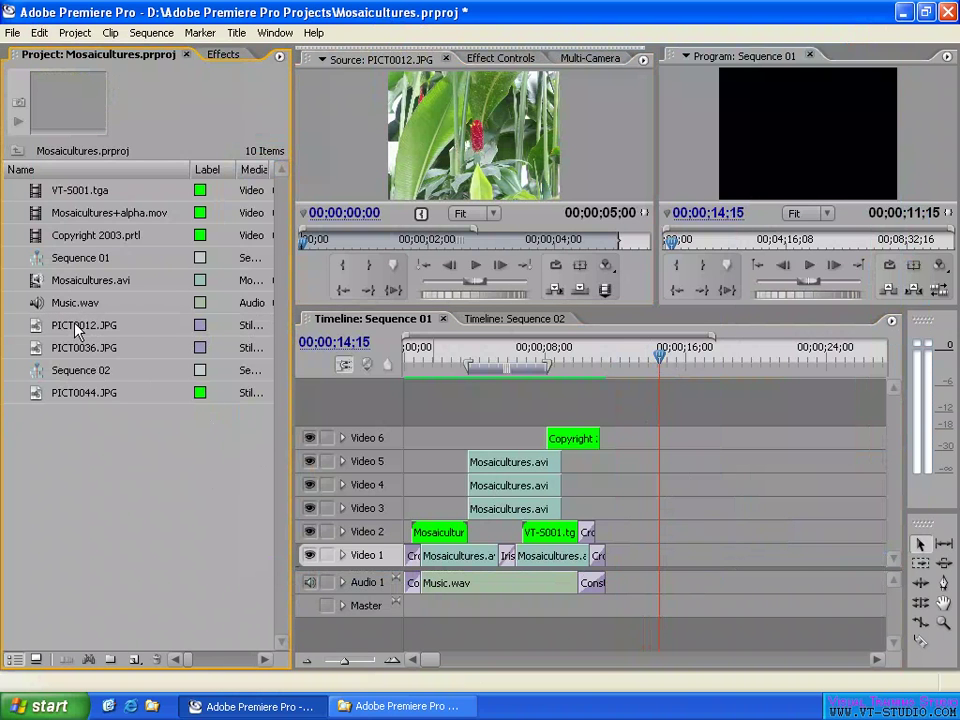
left_click(39, 32)
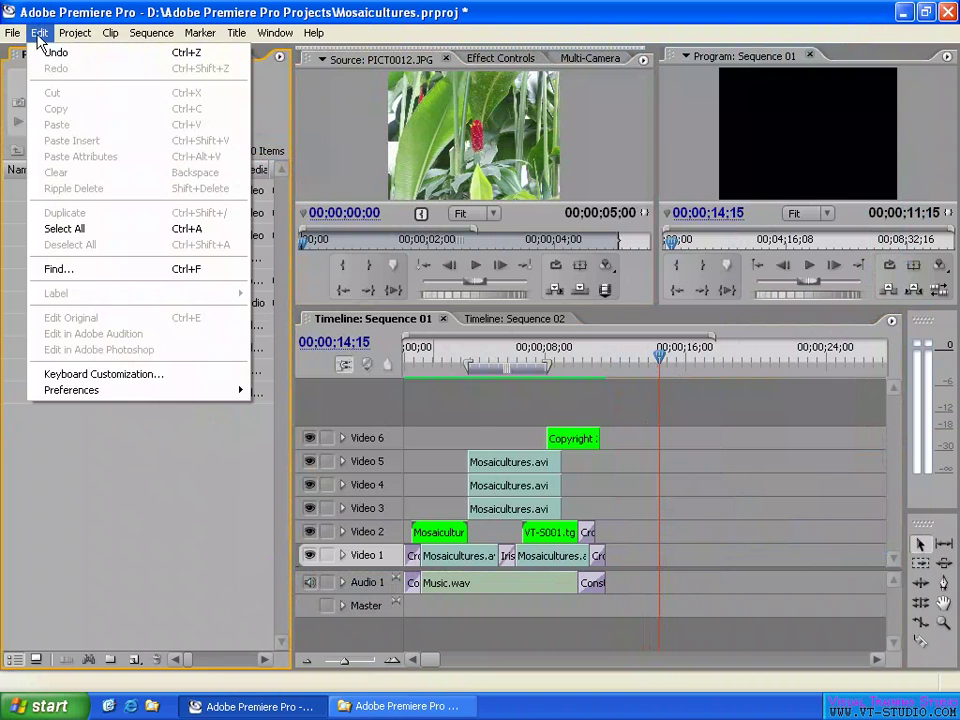
left_click(128, 428)
right_click(146, 447)
left_click(110, 517)
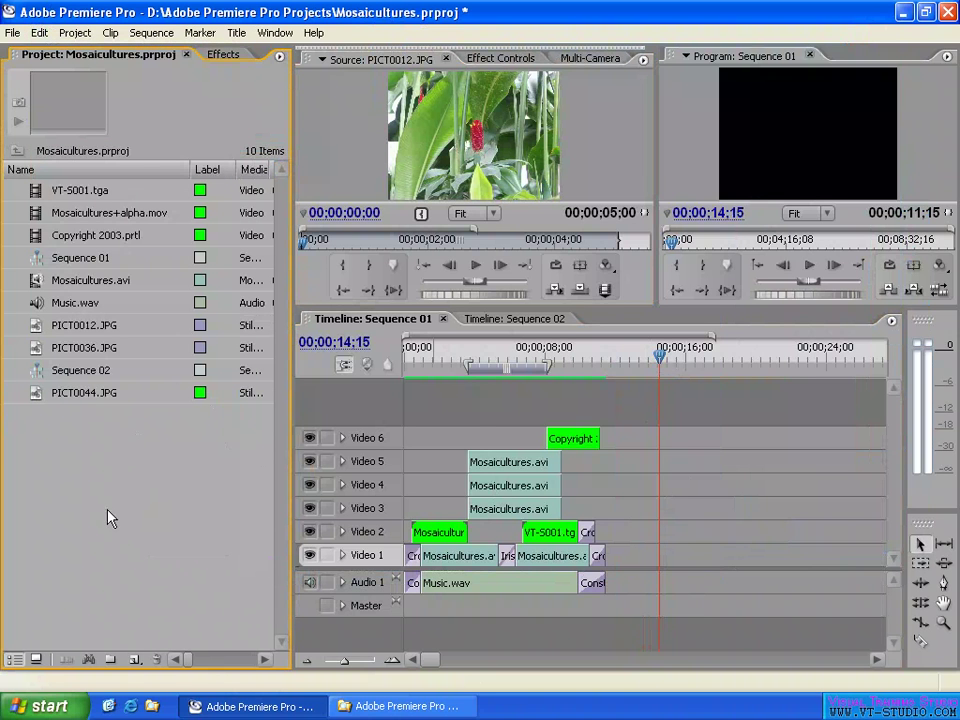
Step: Switch the project items to icon view and back to list view
left_click(36, 659)
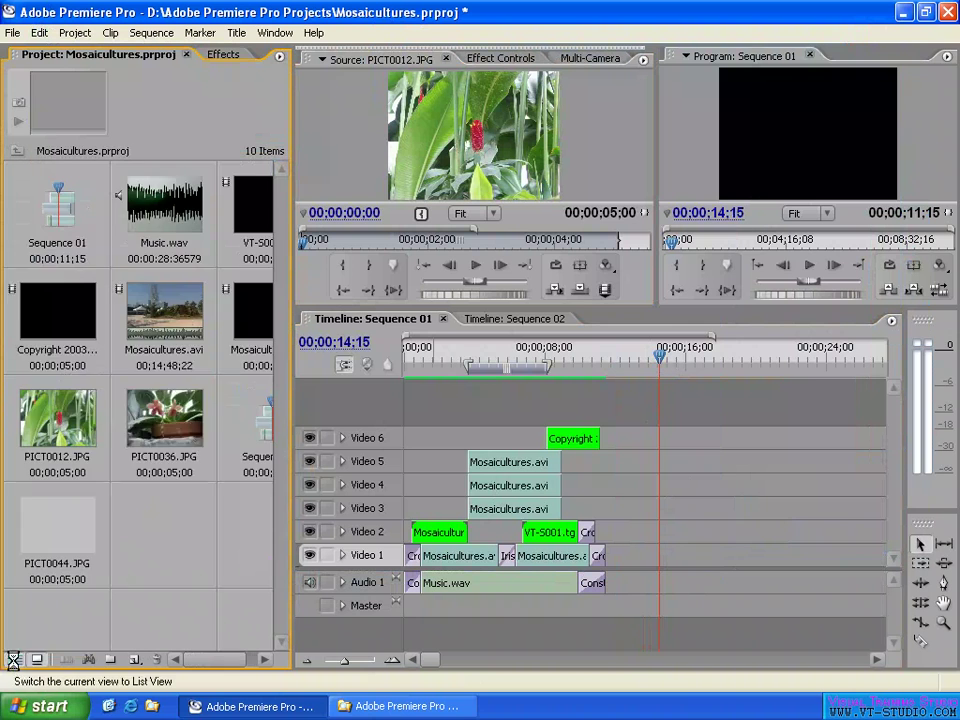
left_click(15, 659)
left_click(281, 57)
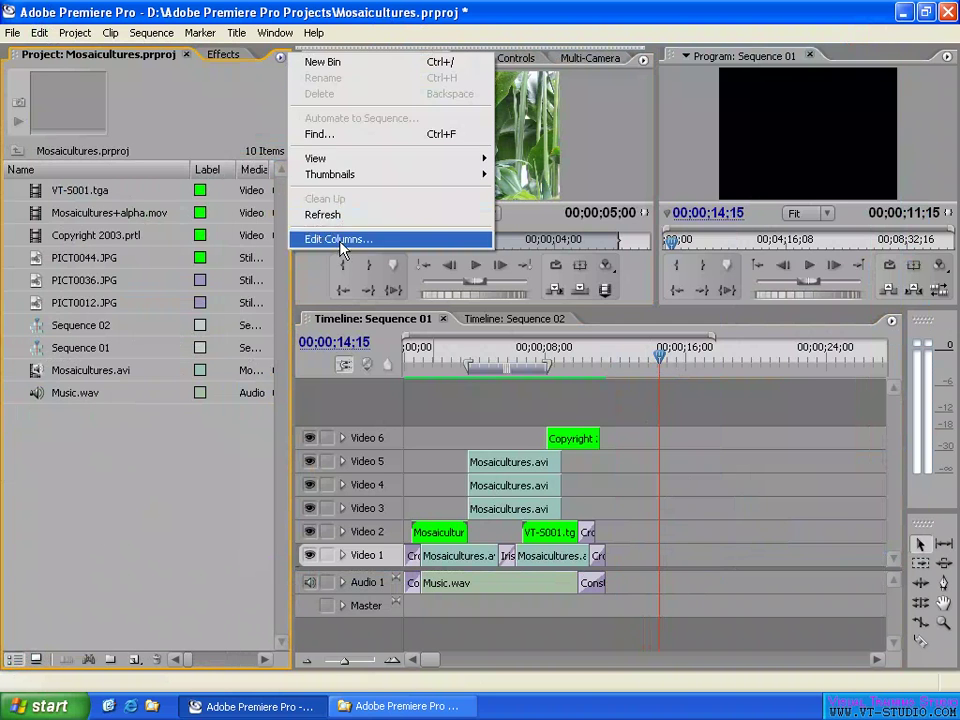
key("Escape")
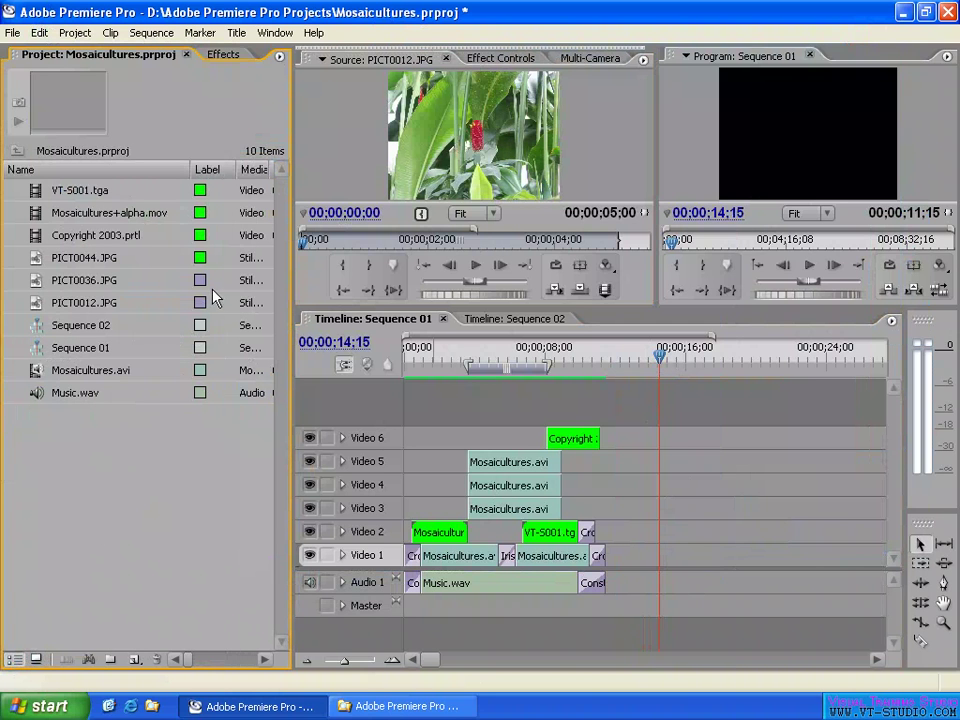
Step: Select the still images PICT0036.JPG and PICT0012.JPG together in the project list
left_click(112, 287)
left_click(85, 296)
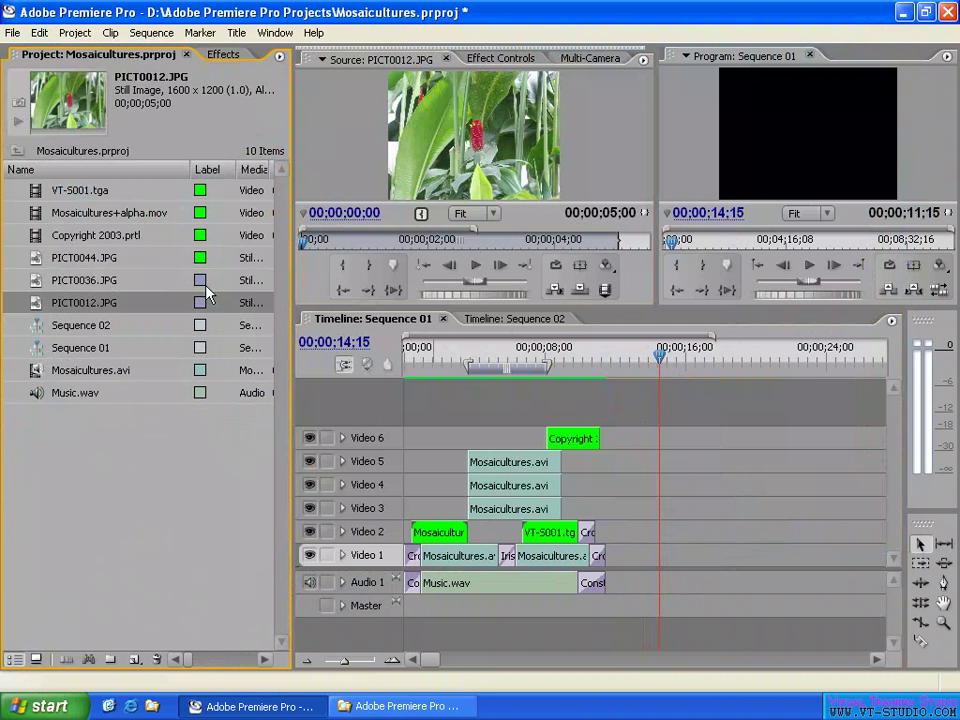
left_click(140, 465)
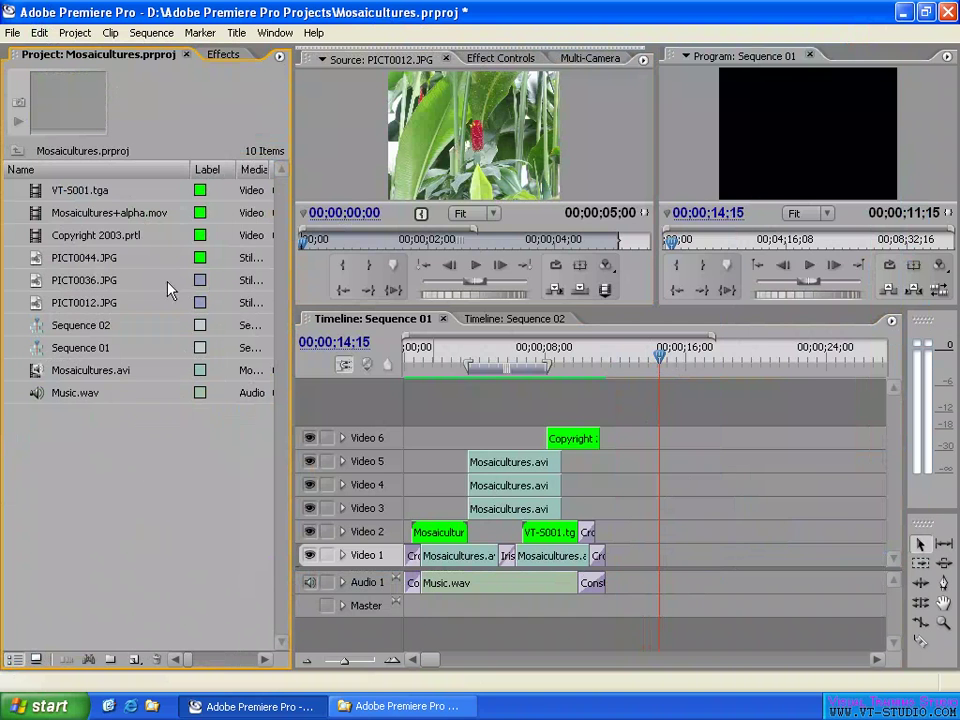
left_click_drag(131, 283, 90, 303)
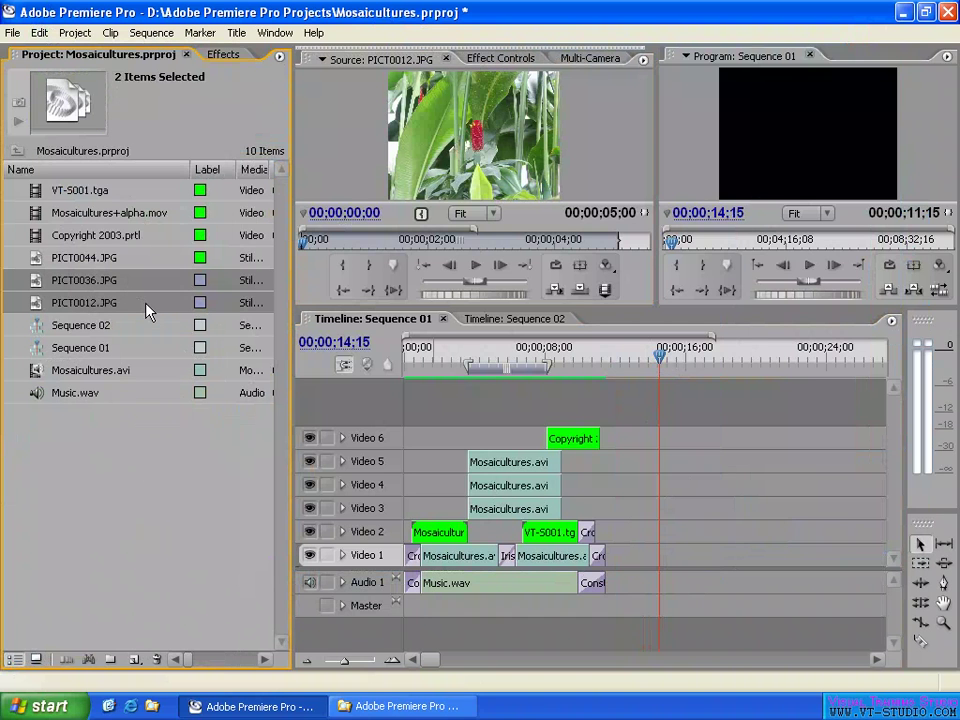
Step: Open the label colors preferences and change the Light Green label's color to cyan, #00E1FF
left_click(39, 32)
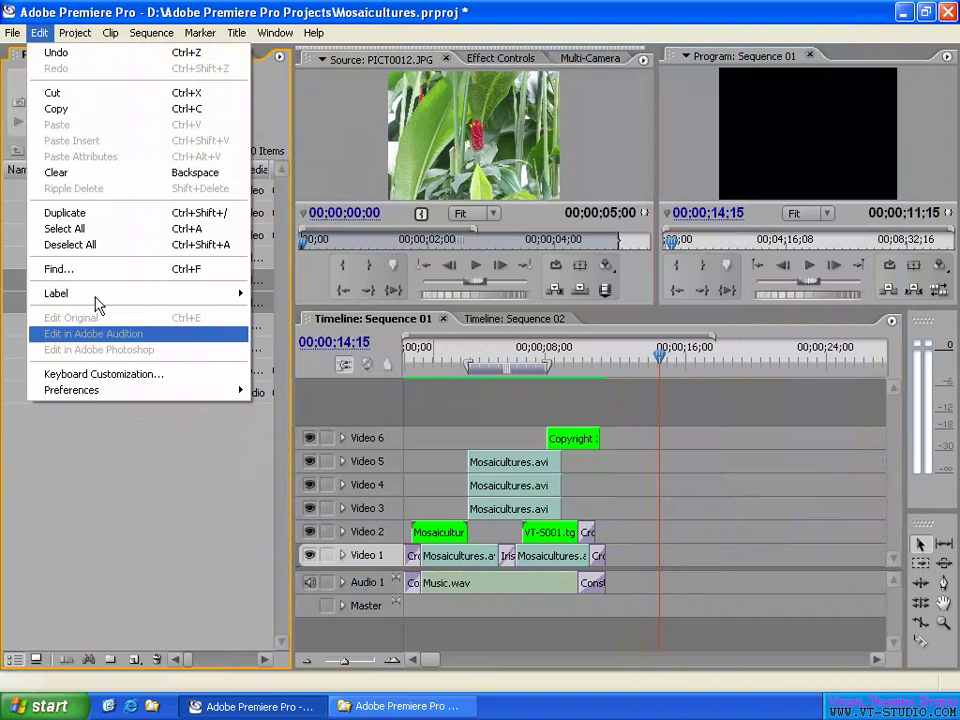
mouse_move(122, 396)
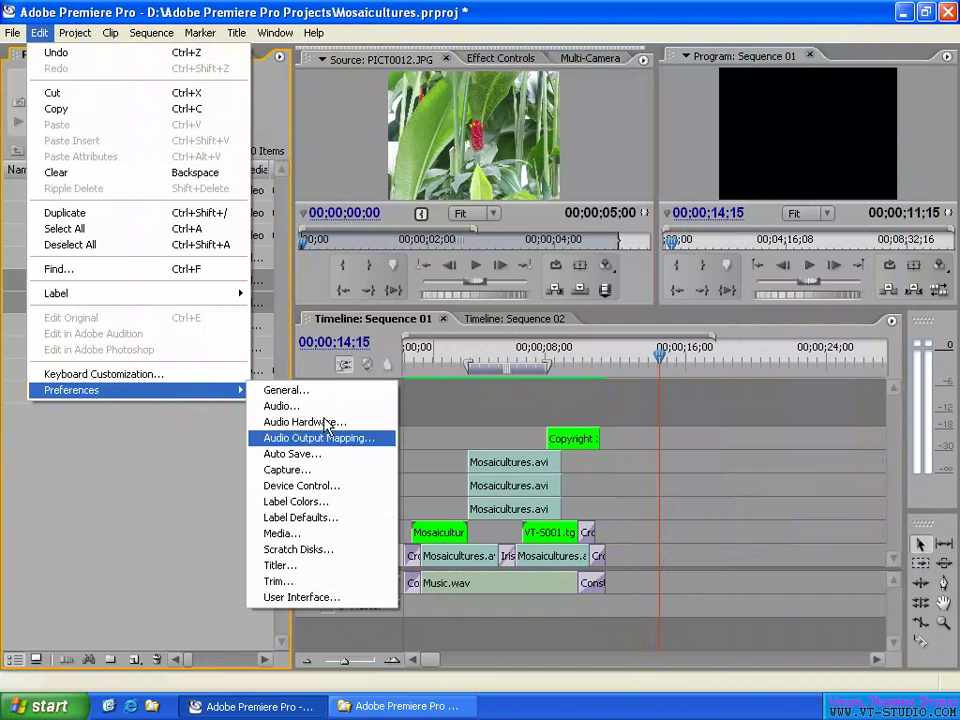
left_click(305, 515)
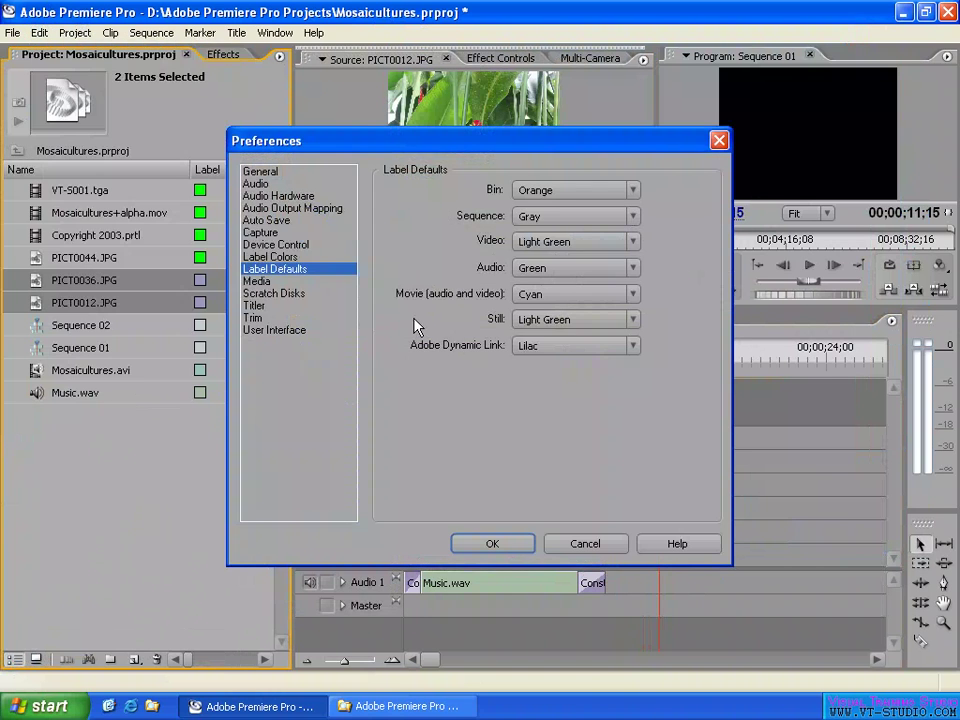
left_click(285, 257)
left_click(558, 195)
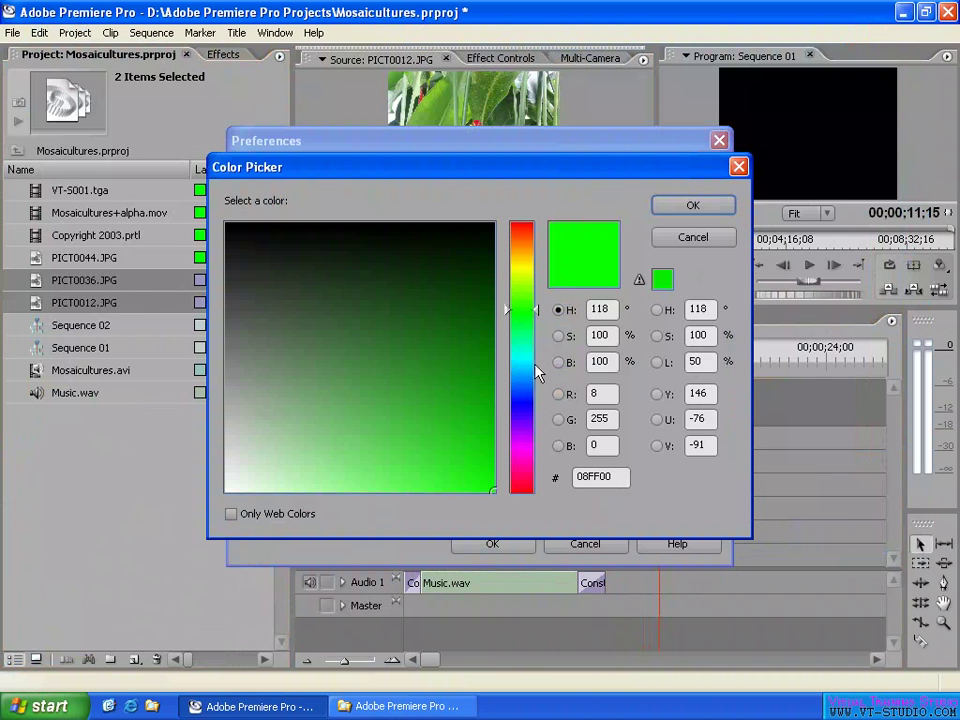
left_click_drag(521, 365, 521, 362)
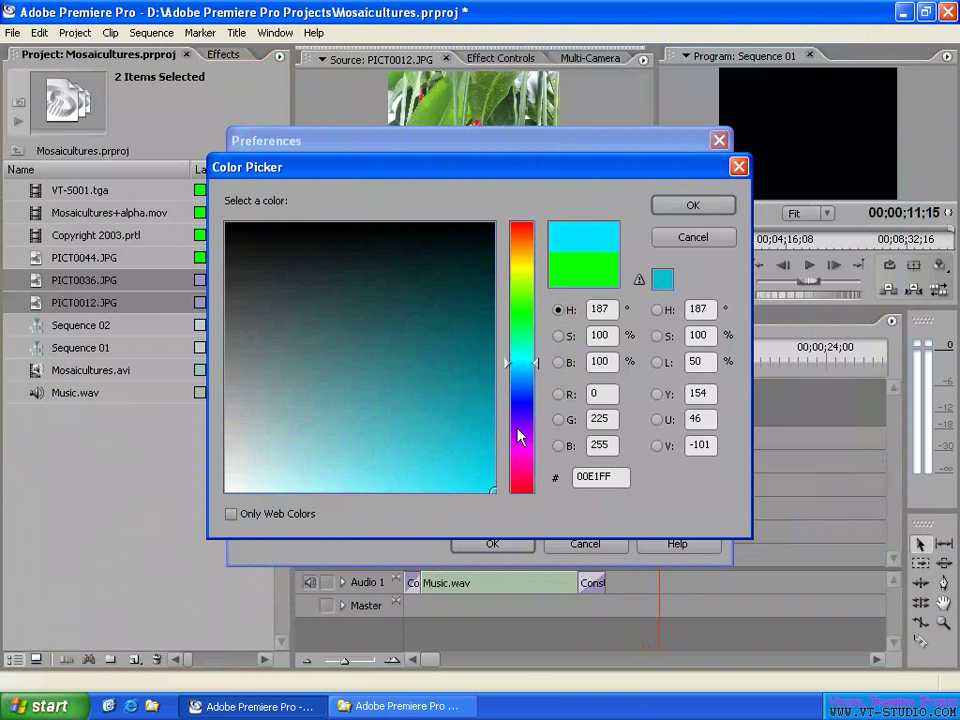